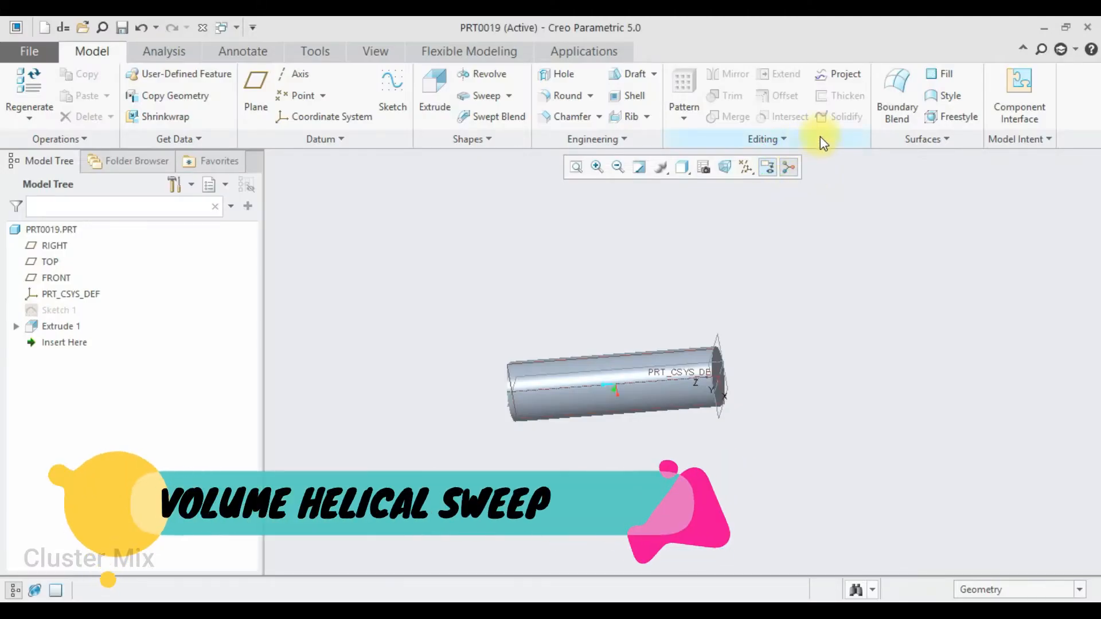
Step: Start a Volume Helical Sweep and open its profile sketch on the TOP datum plane, oriented with RIGHT facing bottom
scroll(823, 216, "down", 5)
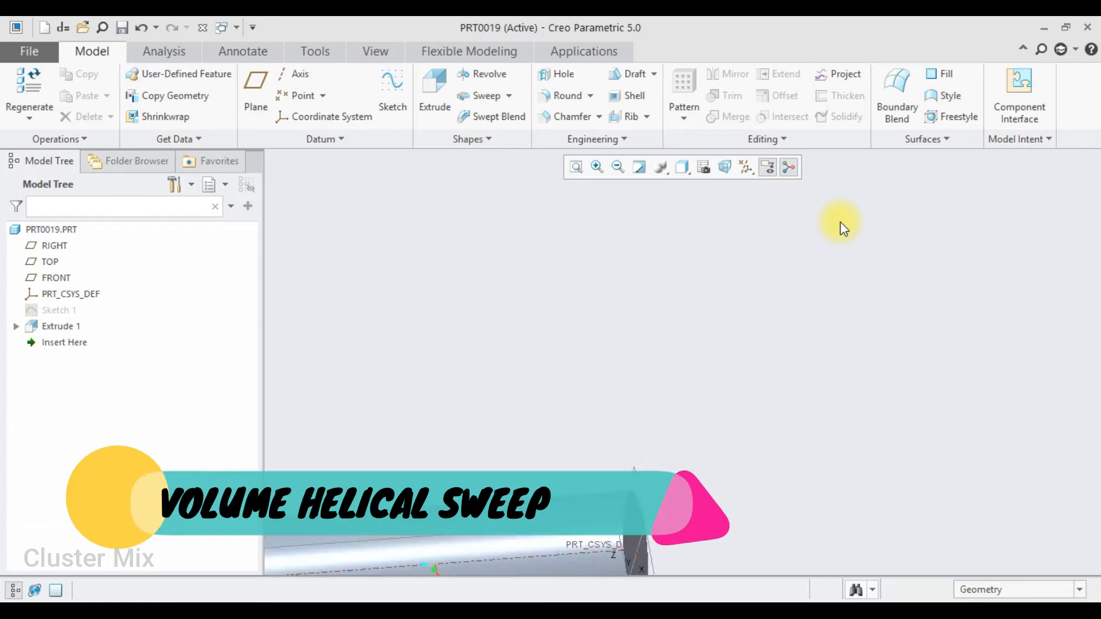
scroll(841, 221, "up", 5)
scroll(761, 292, "down", 3)
middle_click_drag(760, 292, 787, 279)
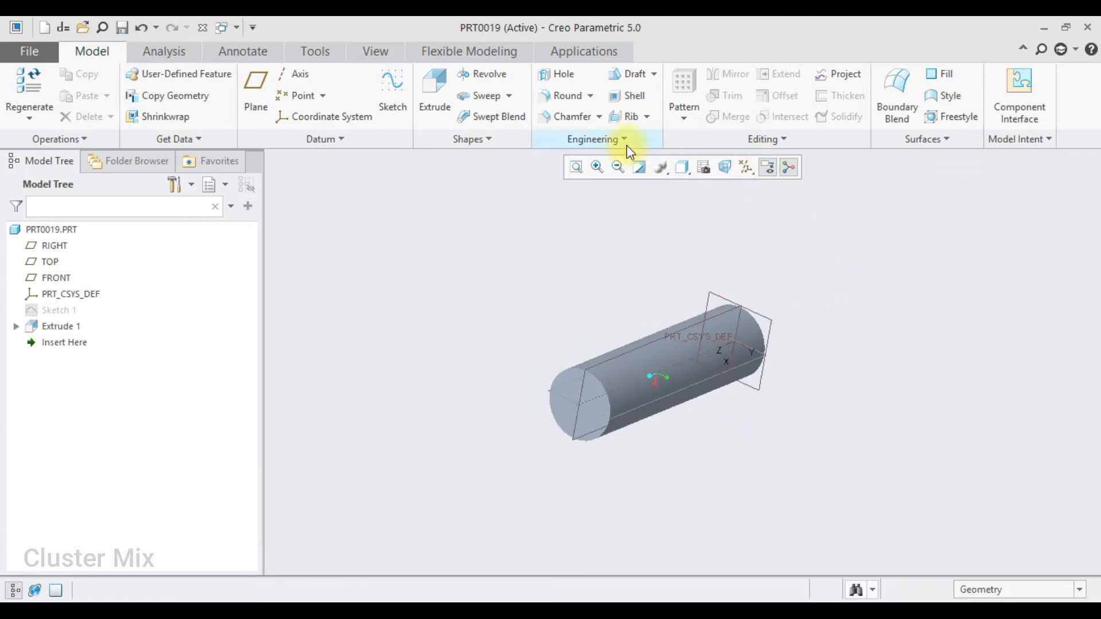
left_click(509, 95)
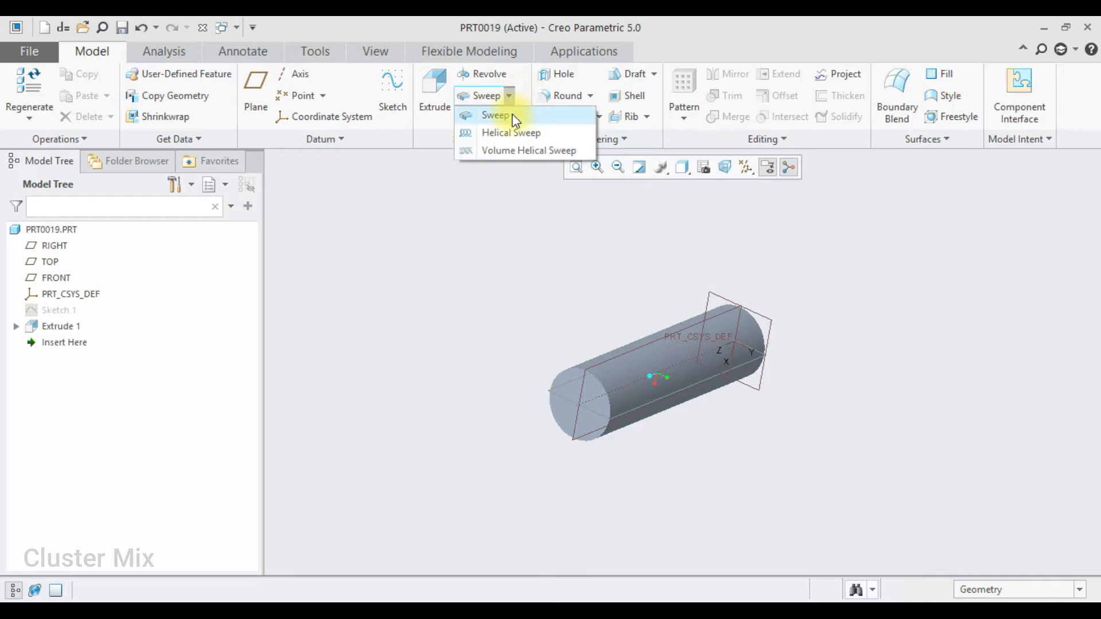
left_click(510, 149)
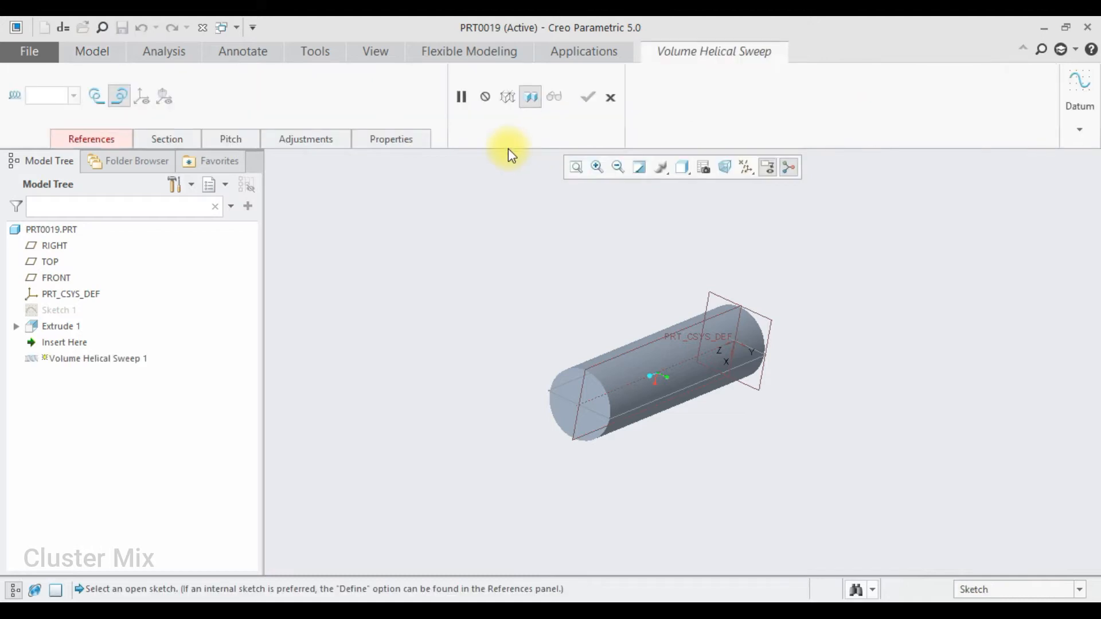
left_click(109, 137)
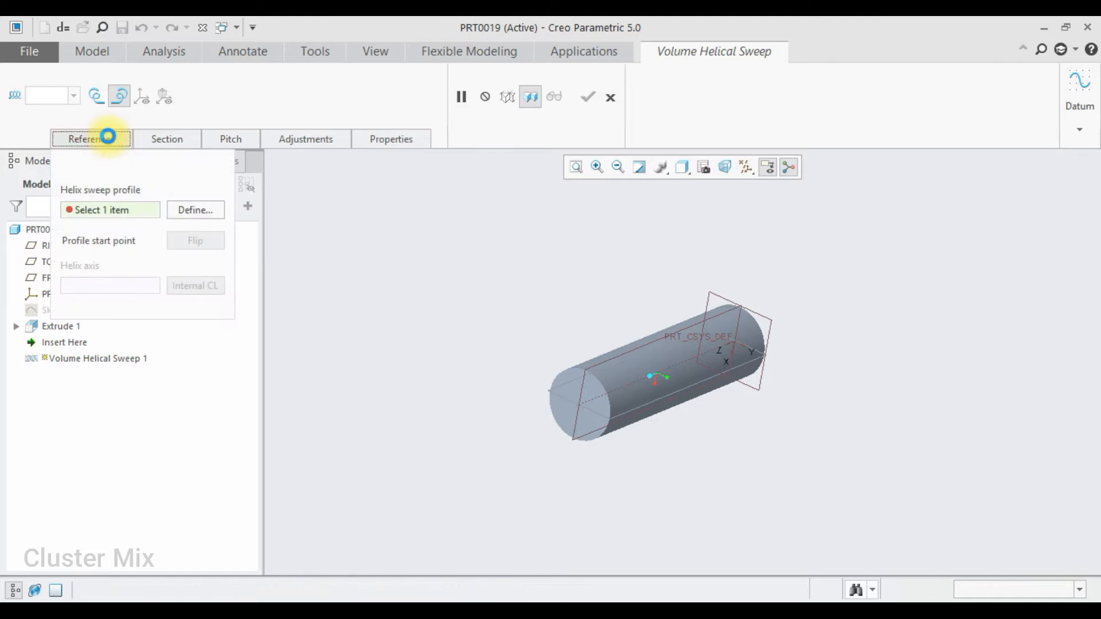
left_click(177, 212)
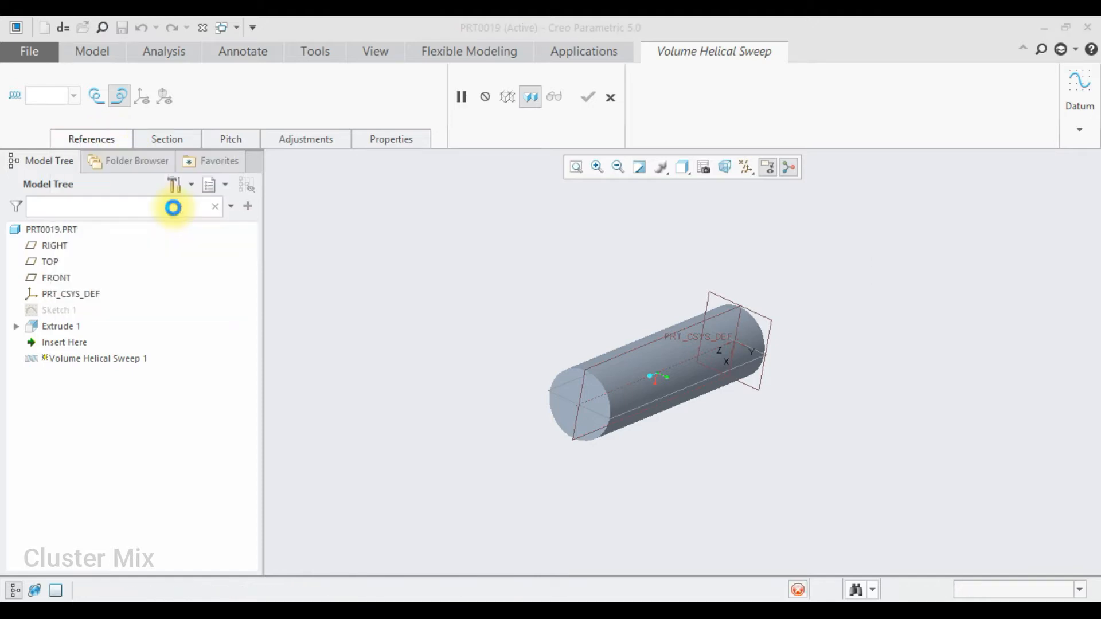
left_click(616, 365)
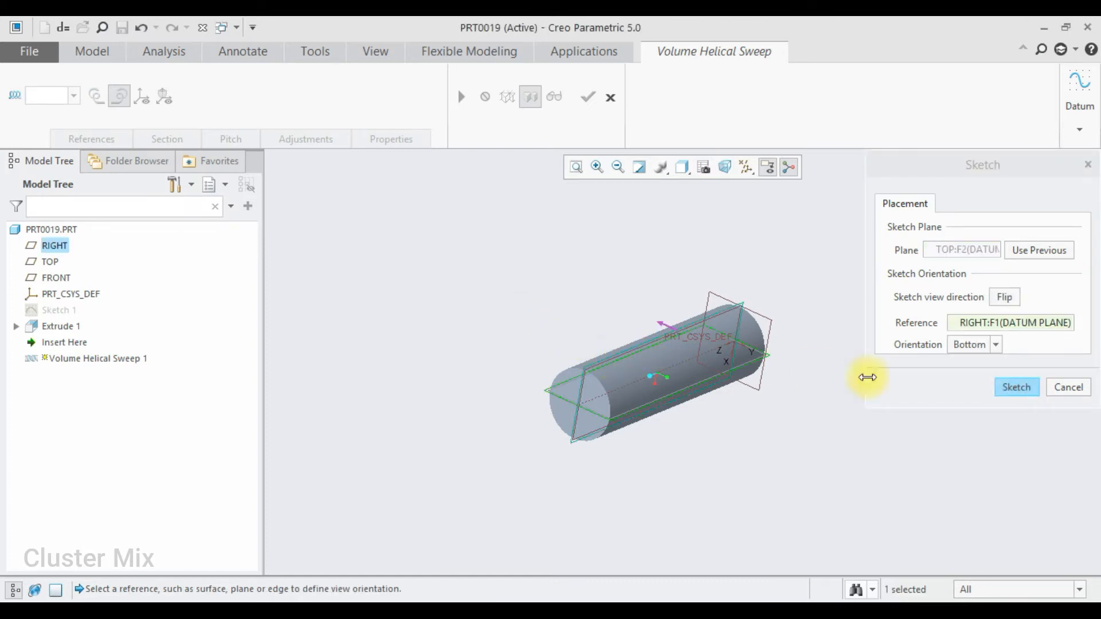
left_click(1009, 387)
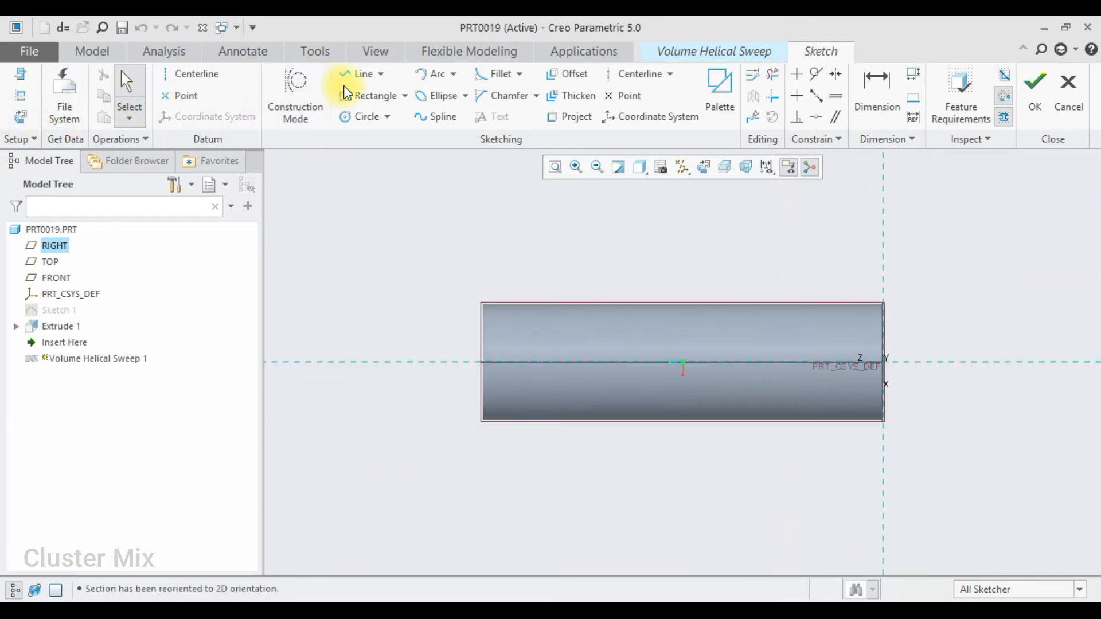
Step: Add the cylinder's upper silhouette edge as a sketch reference
left_click(20, 99)
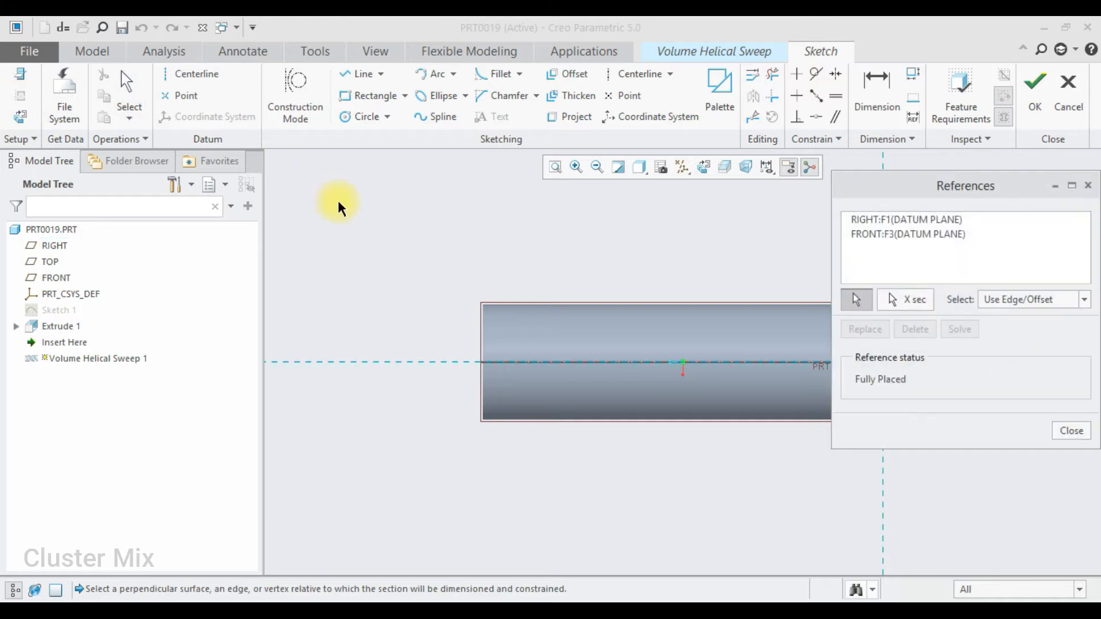
left_click(489, 306)
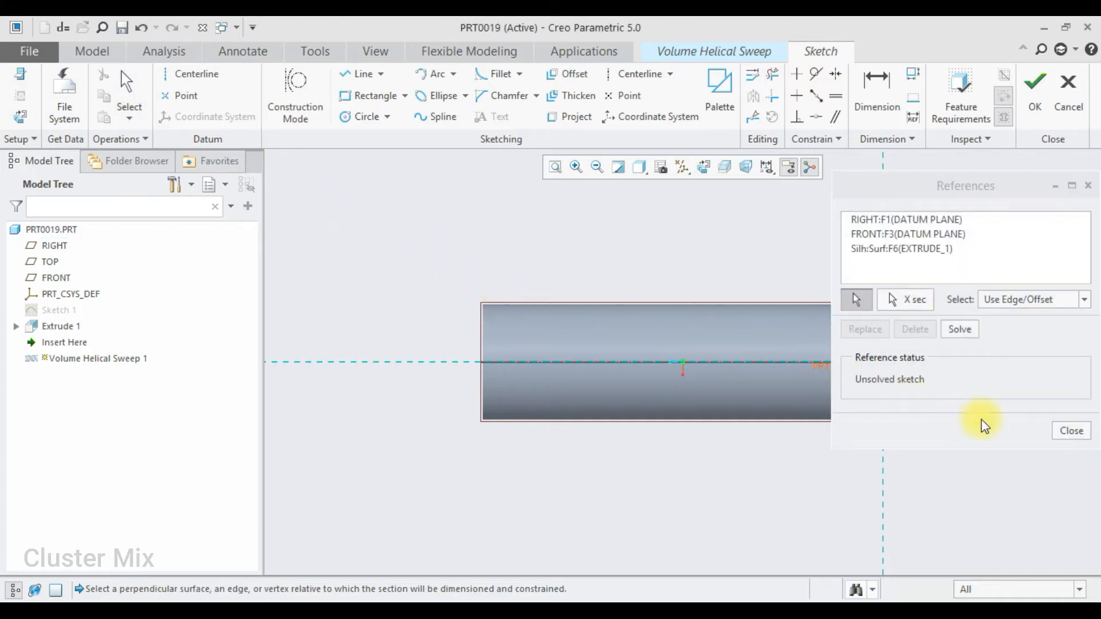
left_click(1072, 431)
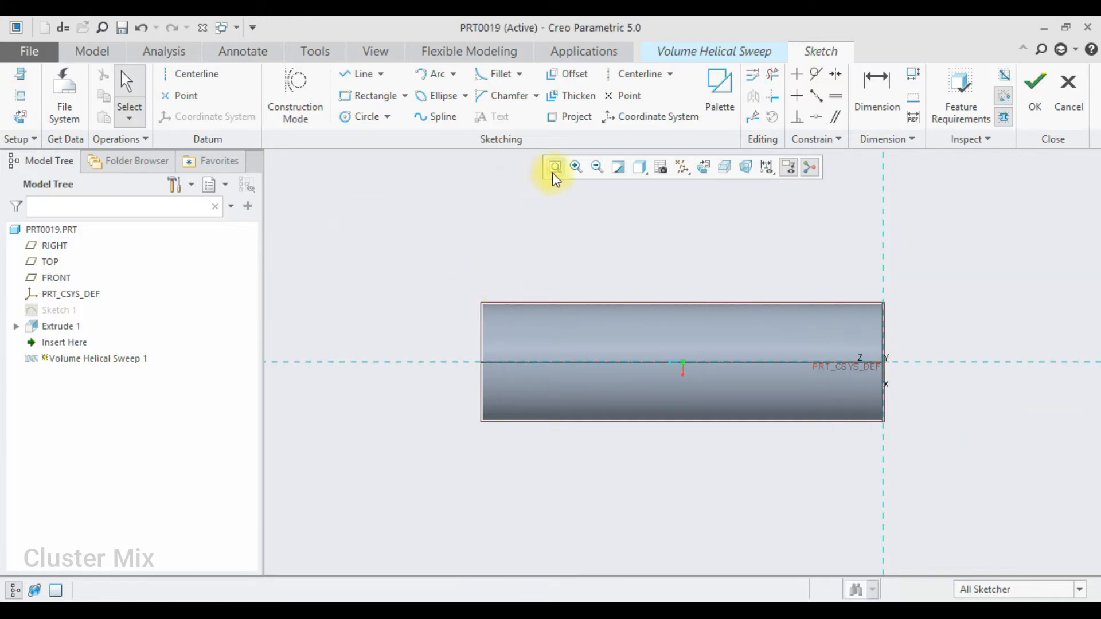
Step: Sketch a horizontal profile line along the cylinder's upper silhouette, extending past both ends, and use the cylinder's axis A_1 as the helix axis
left_click(360, 83)
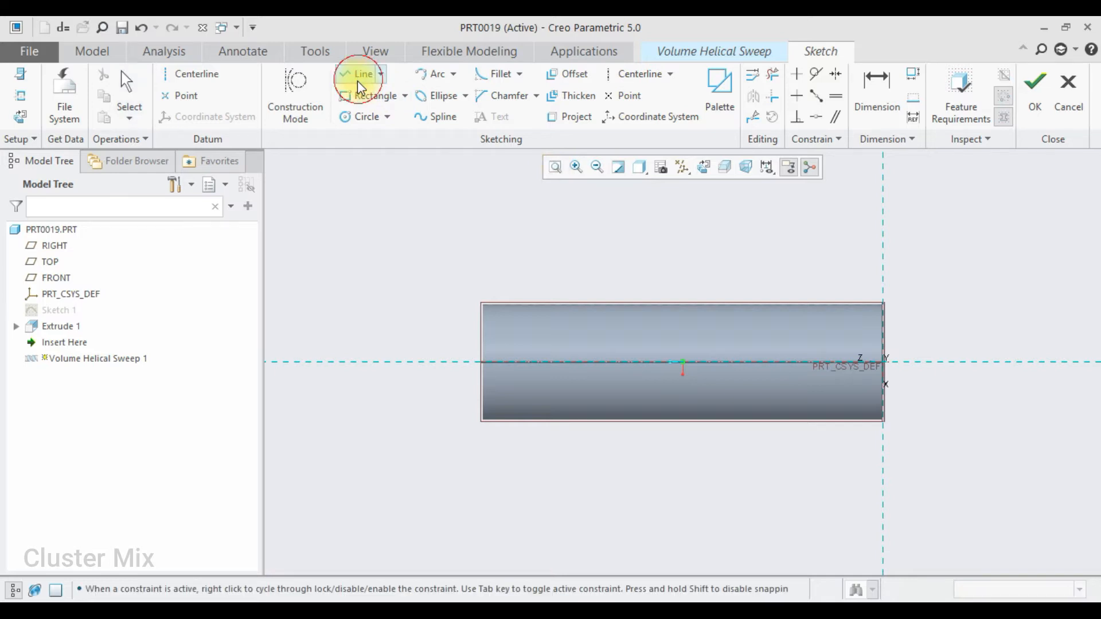
left_click(441, 304)
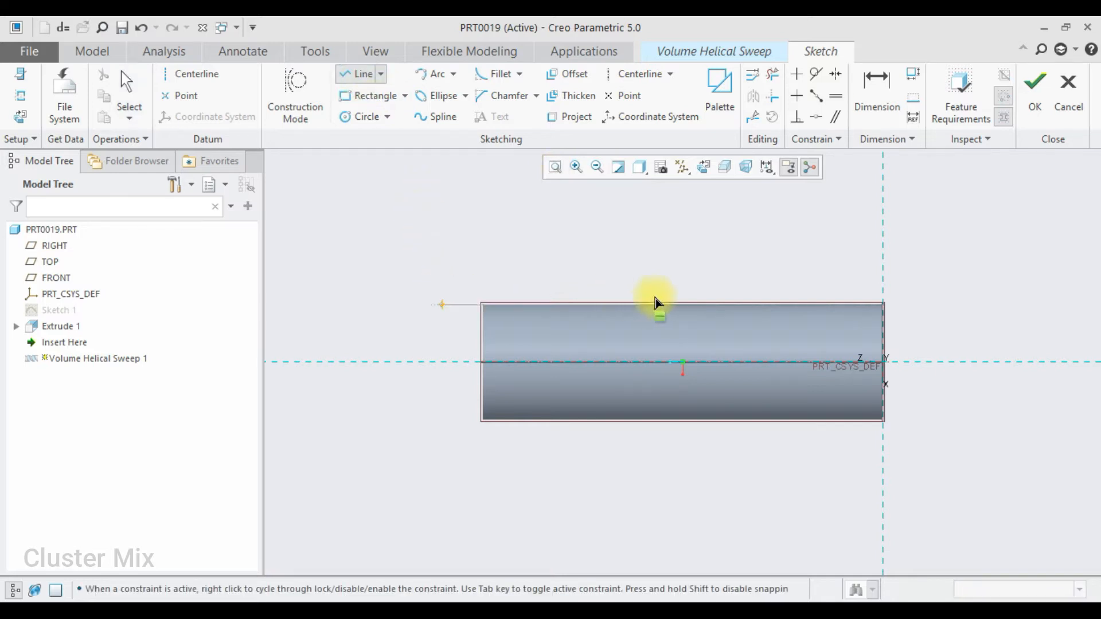
left_click(922, 305)
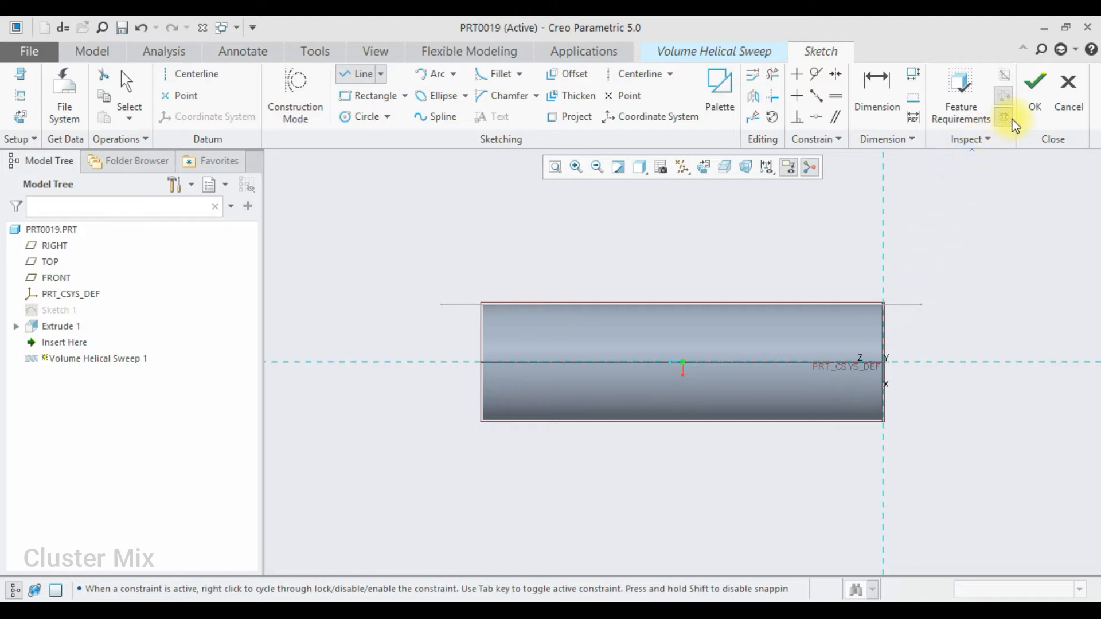
left_click(1035, 102)
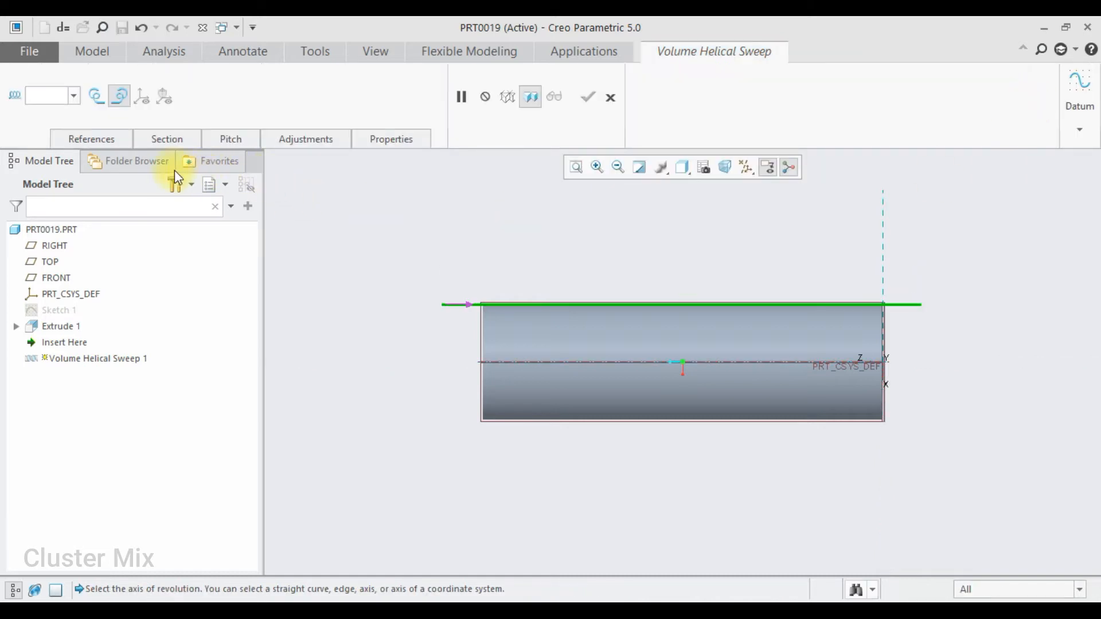
left_click(120, 142)
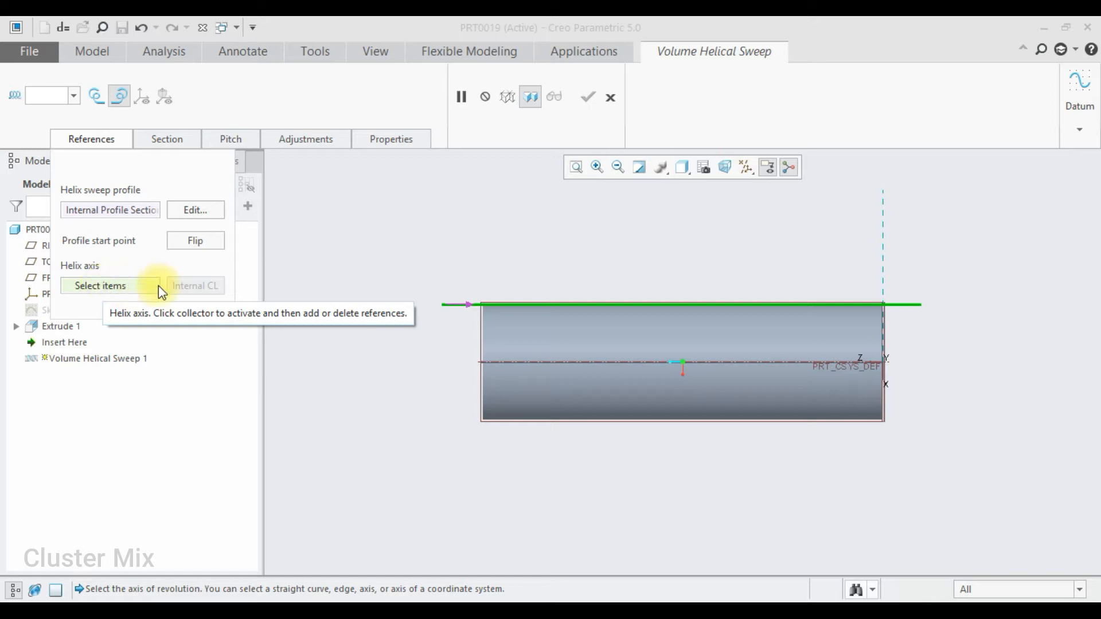
left_click(505, 361)
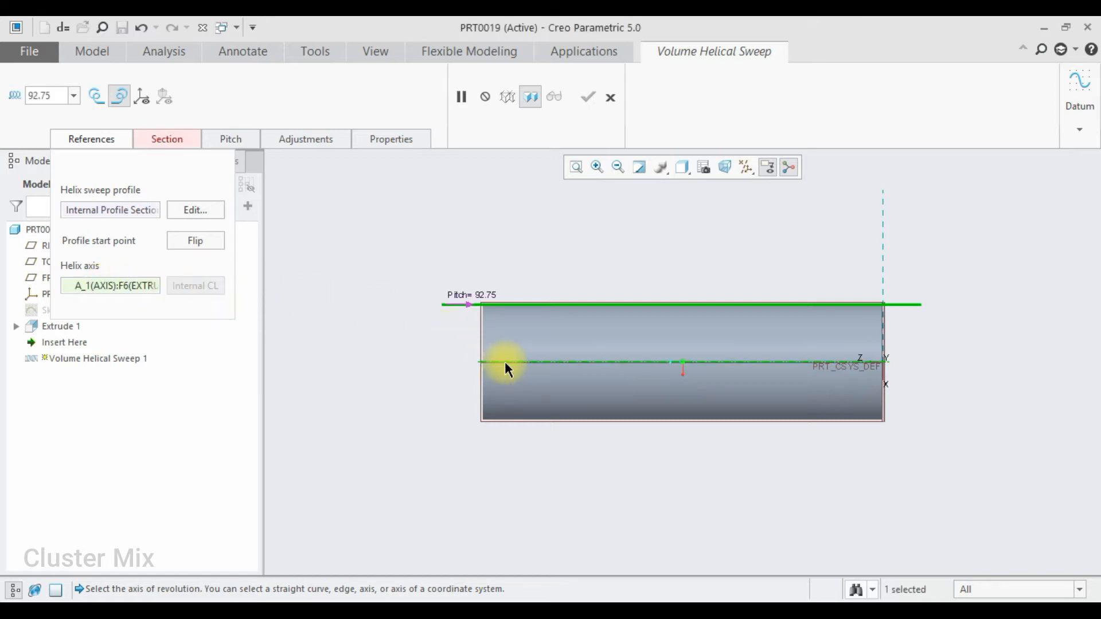
Step: Sketch the sweep section as a small upright rectangle above the profile line, with one corner at the profile start point
left_click(167, 143)
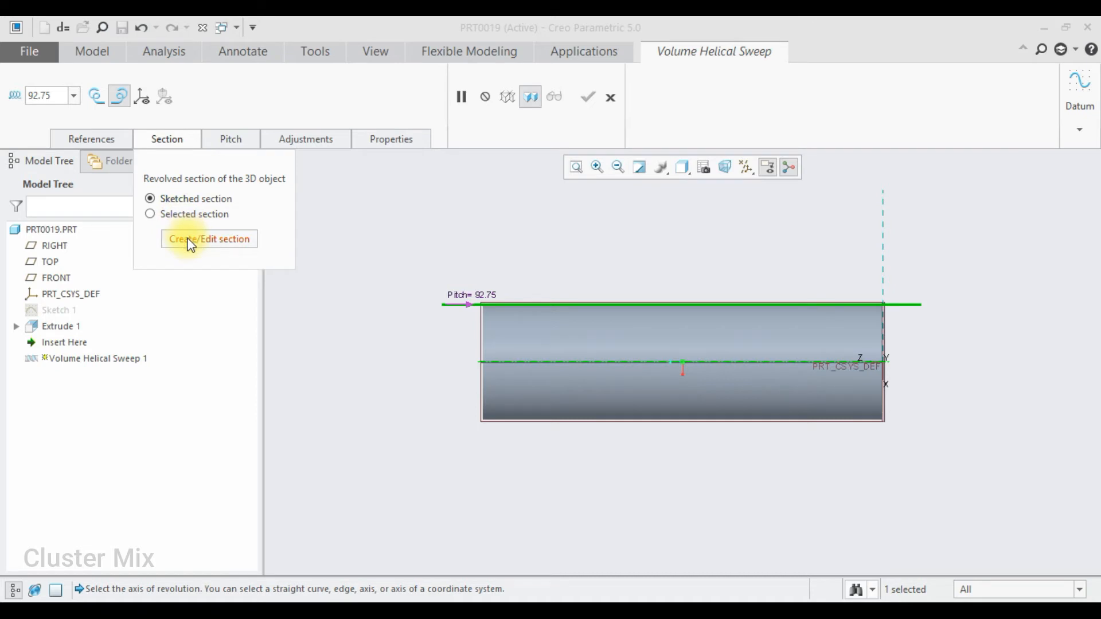
left_click(191, 243)
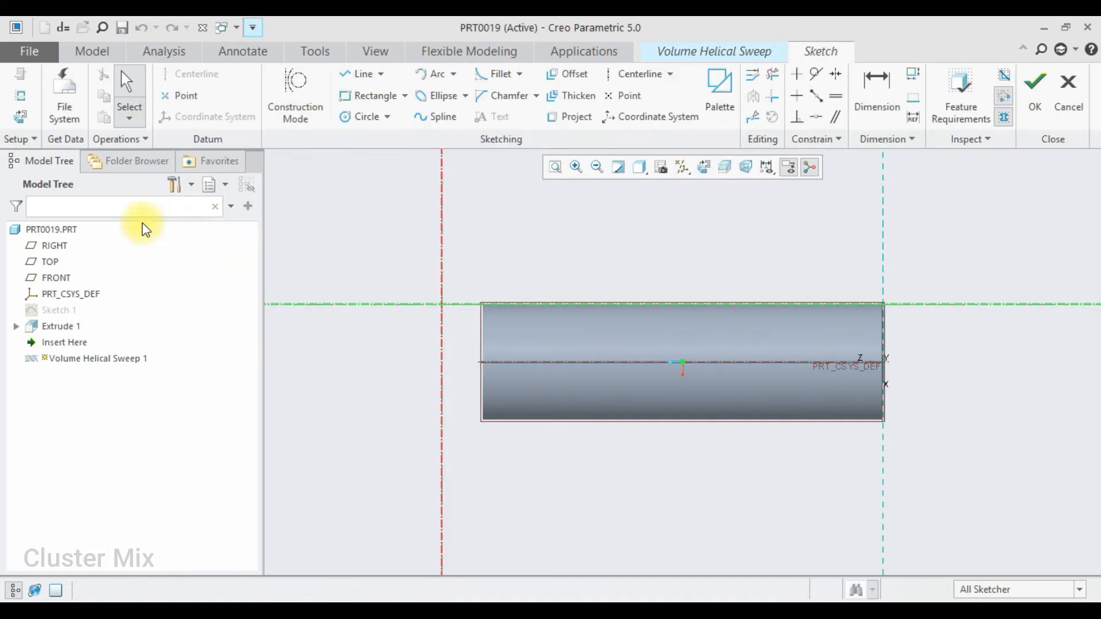
left_click(370, 98)
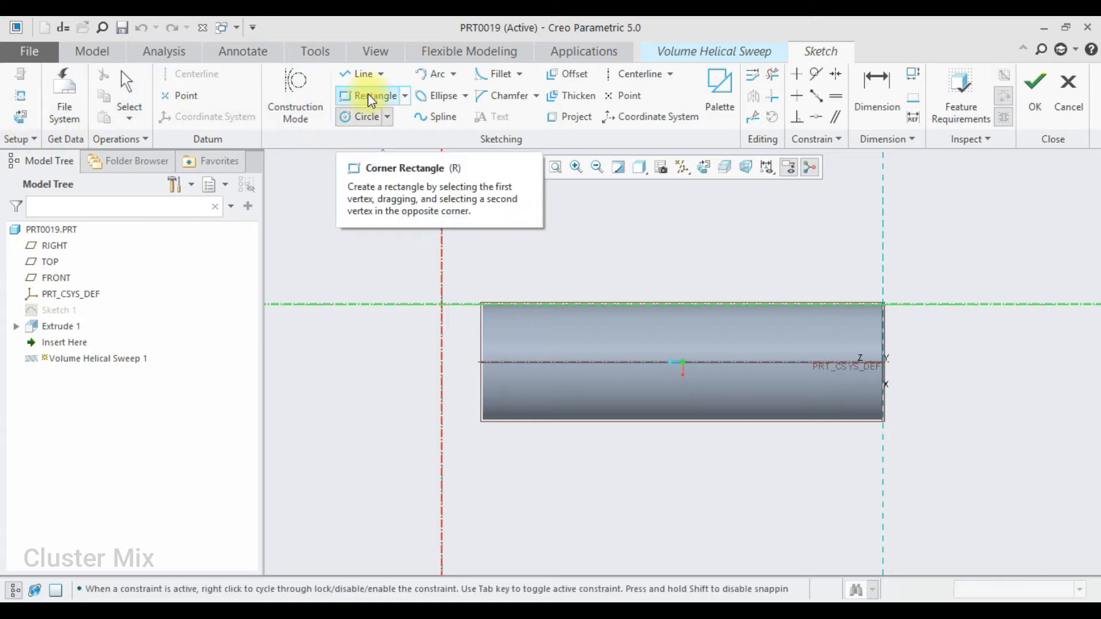
left_click(441, 305)
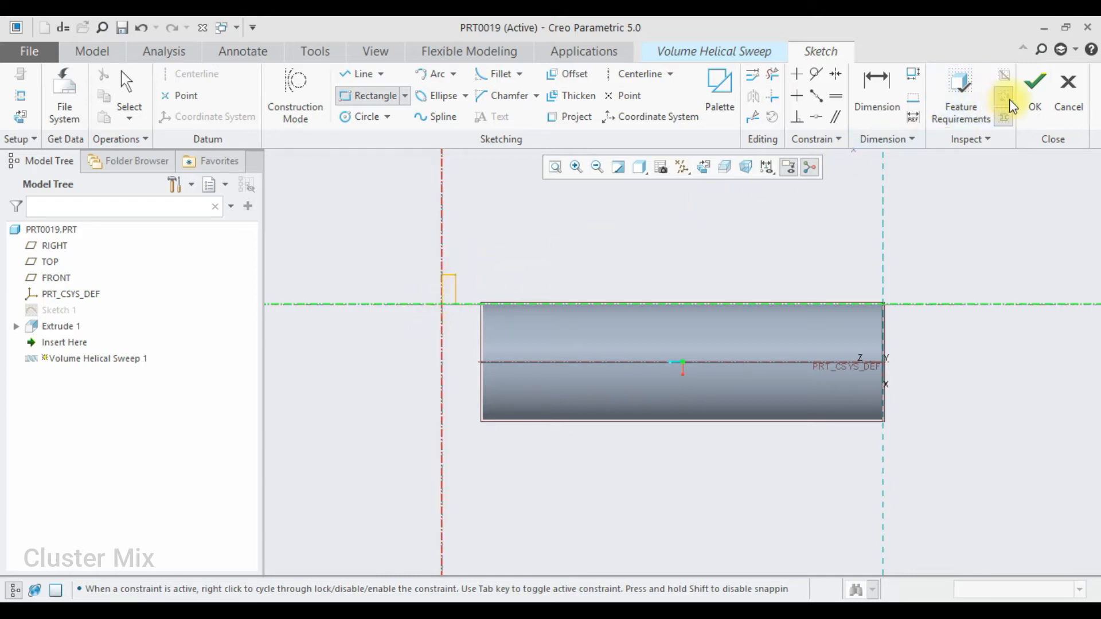
left_click(1030, 102)
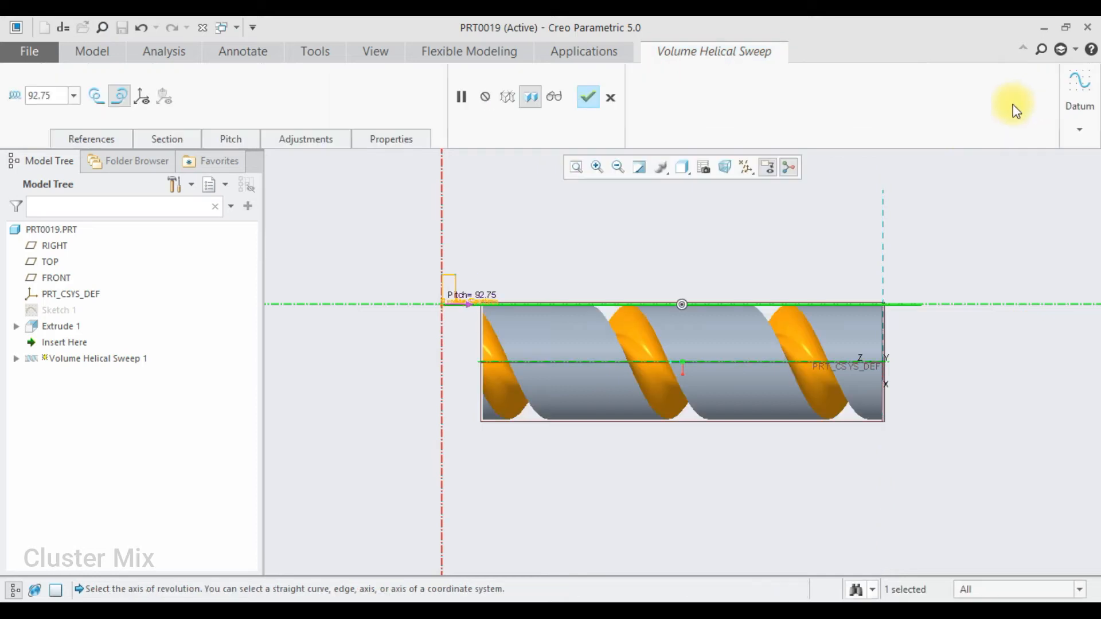
Step: Add a second pitch entry at the end point of the helical sweep
scroll(633, 320, "up", 2)
scroll(634, 319, "down", 2)
middle_click_drag(634, 320, 639, 379)
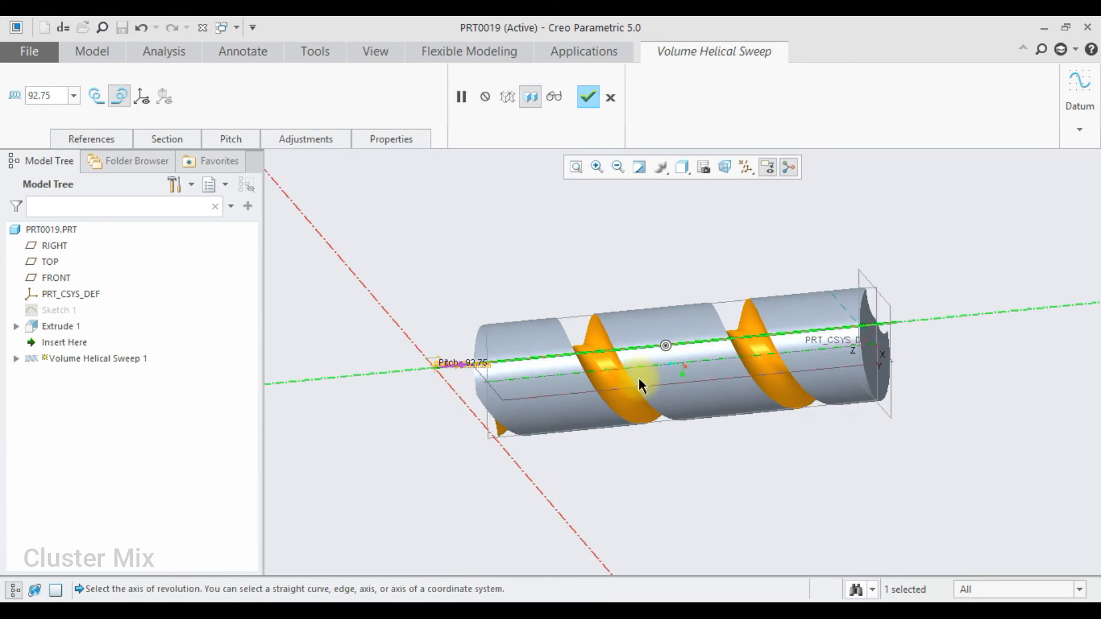
left_click(198, 132)
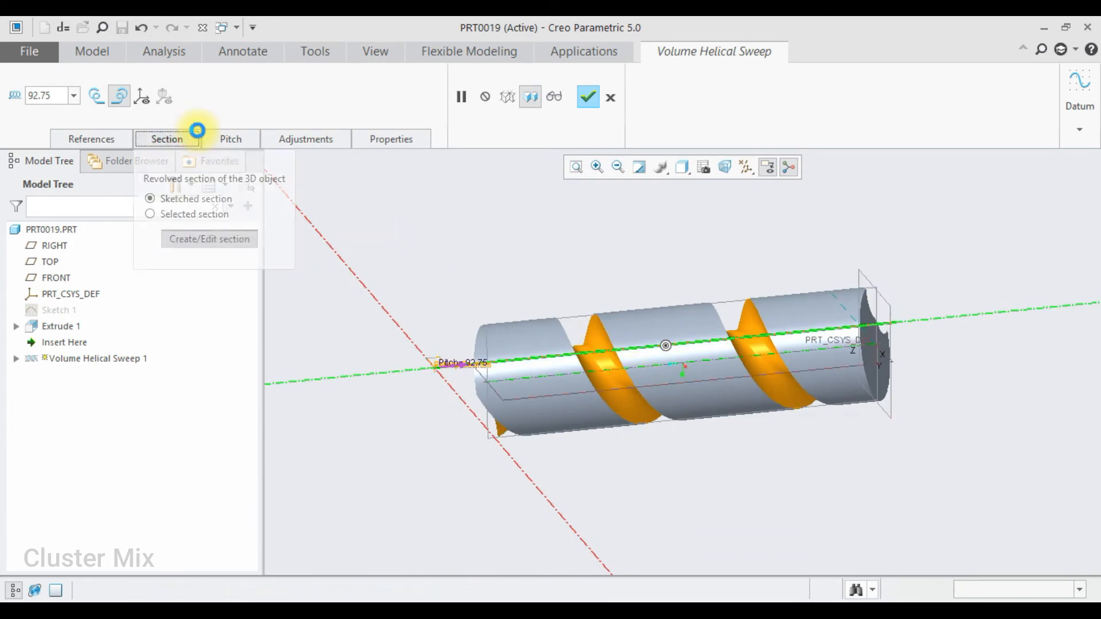
left_click(235, 143)
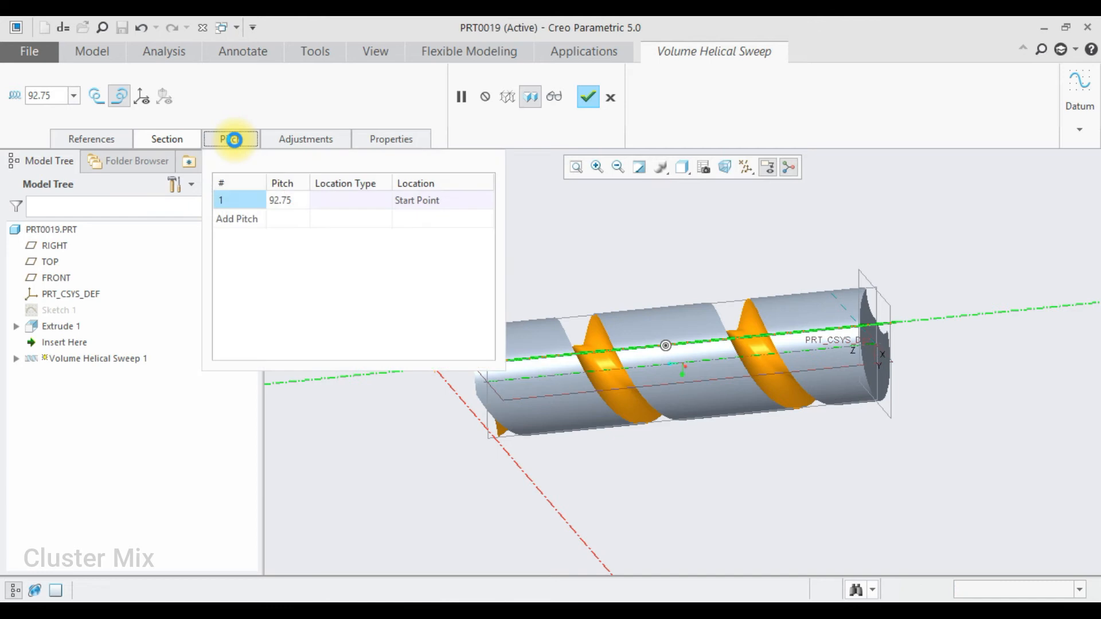
left_click(250, 221)
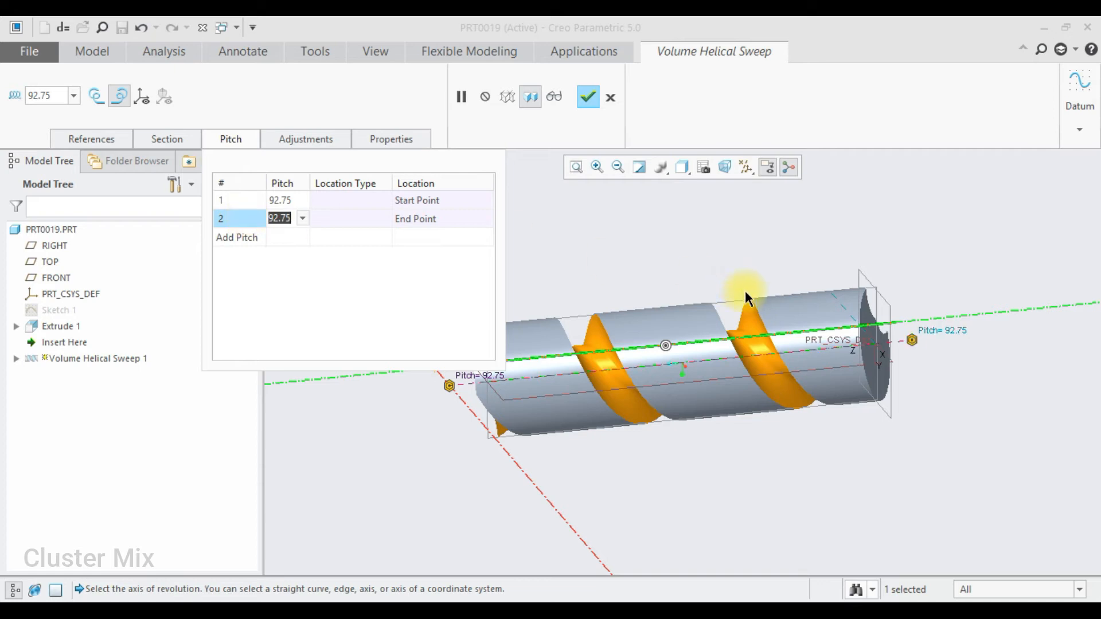
Step: Set the helical sweep's pitch to 20 at both the start point and the end point
scroll(757, 293, "down", 2)
scroll(668, 324, "up", 3)
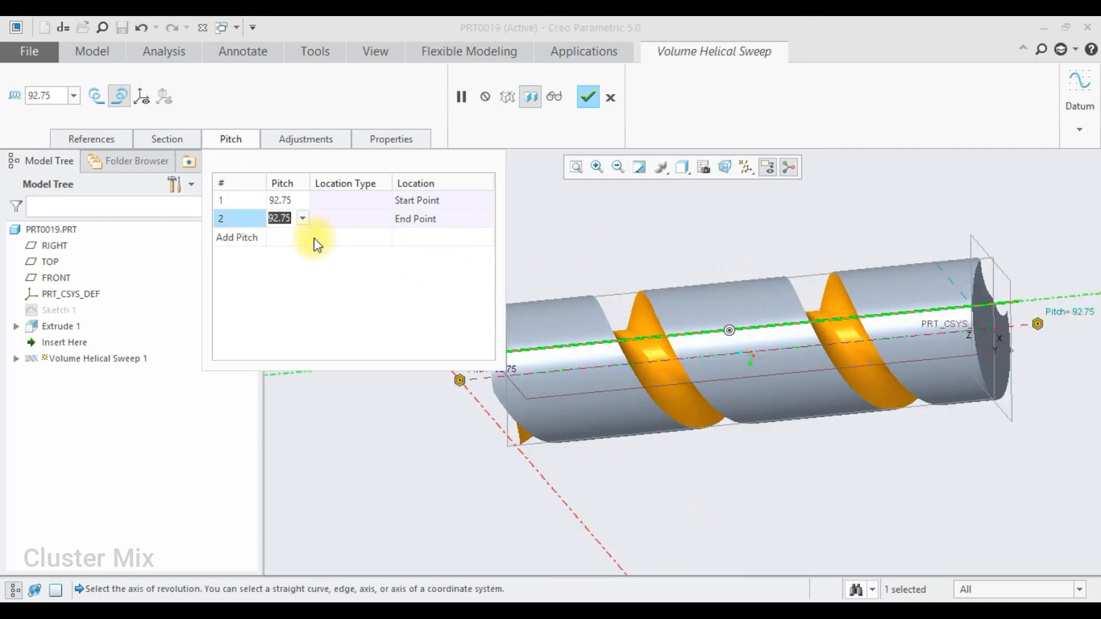
left_click(292, 201)
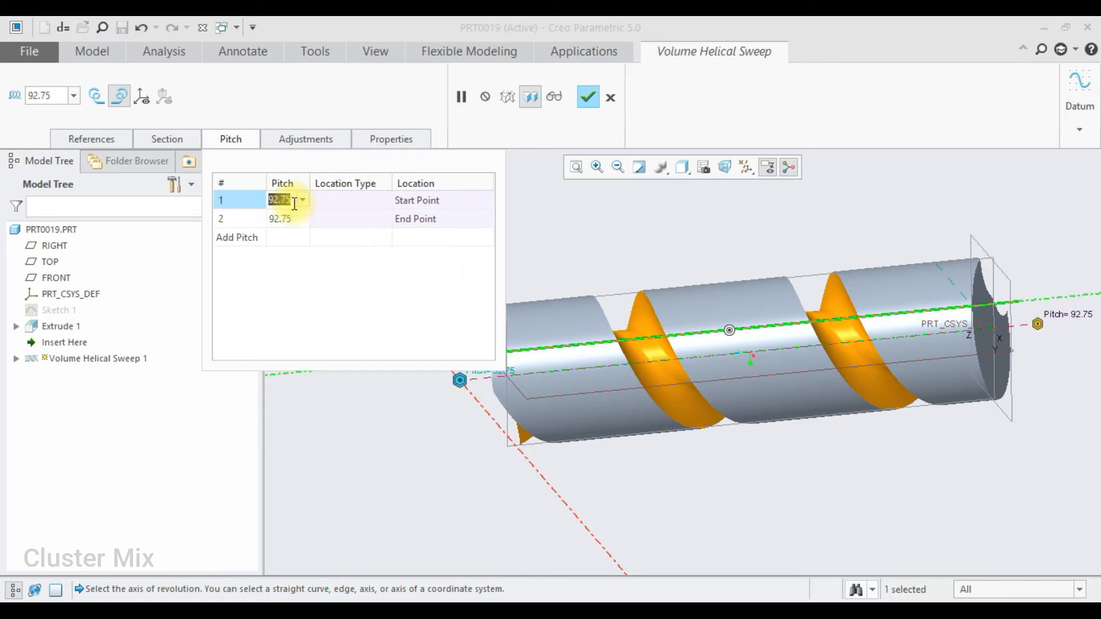
type("20")
key("Return")
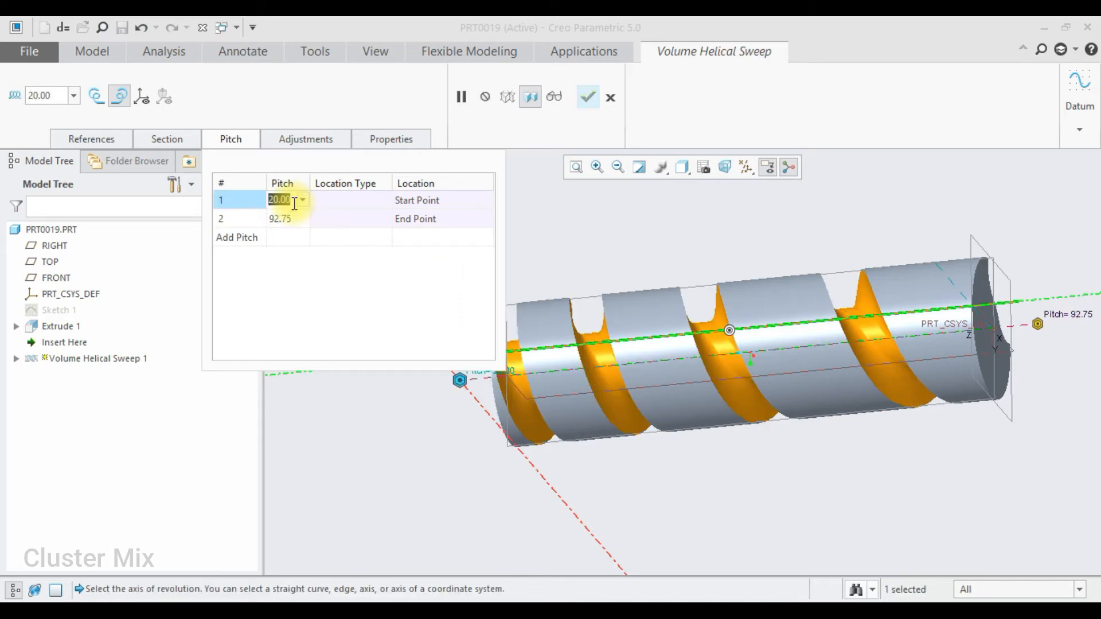
left_click(293, 221)
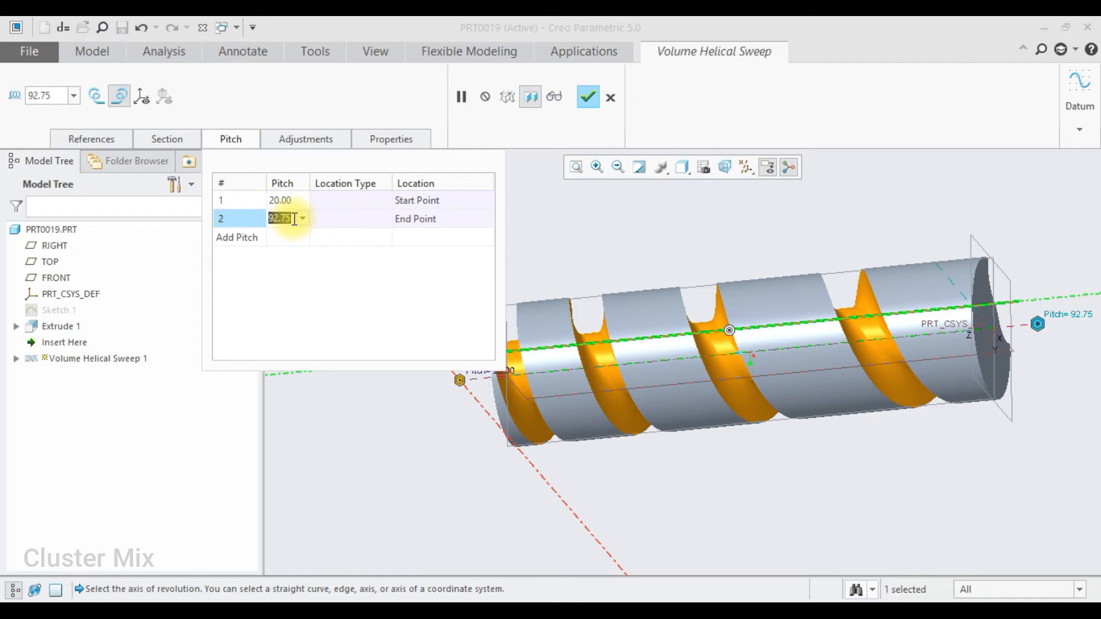
type("20")
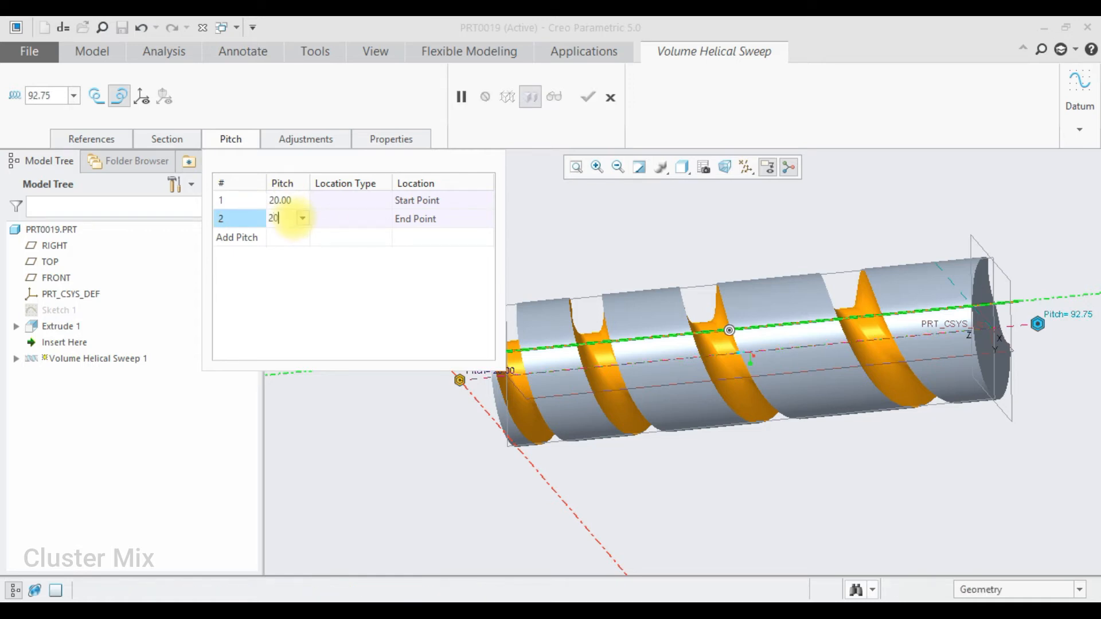
key("Return")
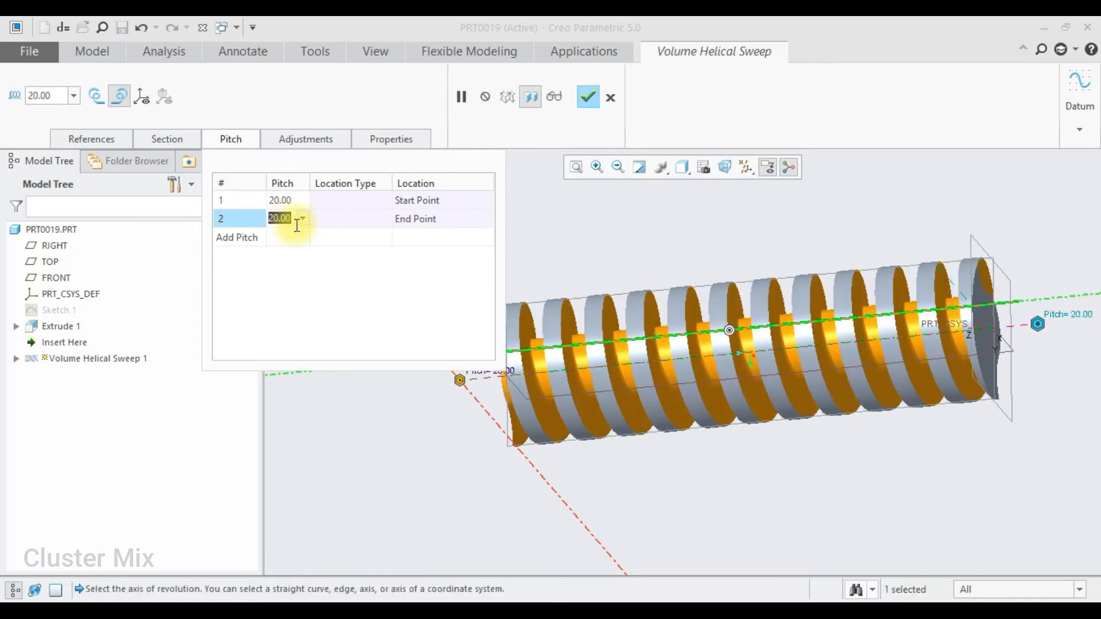
Step: Add a third pitch entry located by value at 50 along the helical sweep
scroll(641, 321, "up", 3)
scroll(642, 321, "down", 4)
middle_click_drag(642, 321, 669, 356)
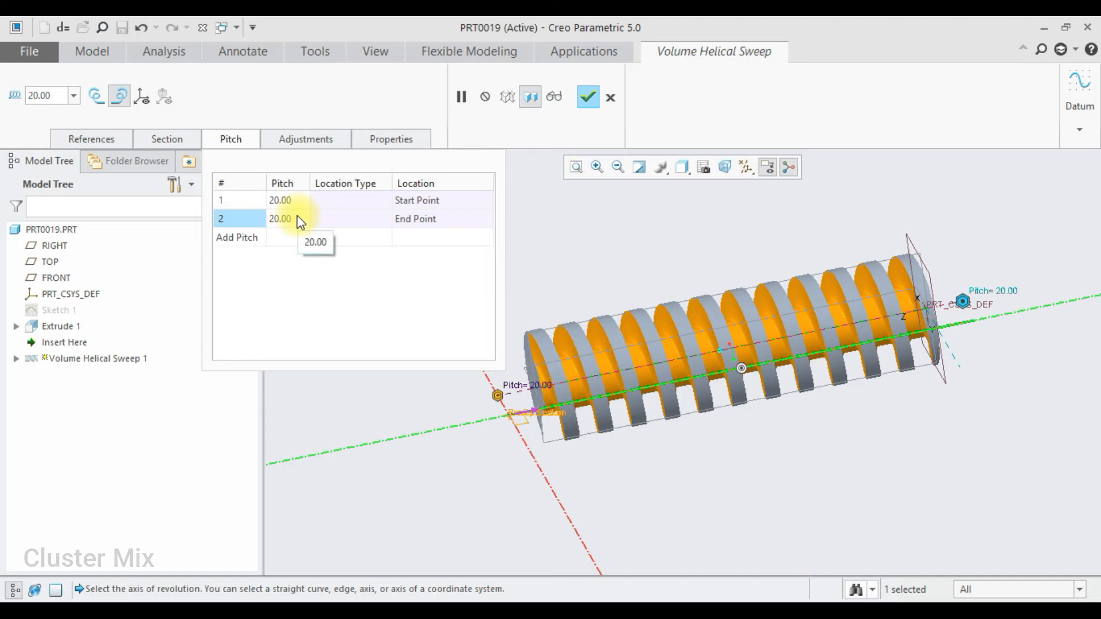
left_click(243, 238)
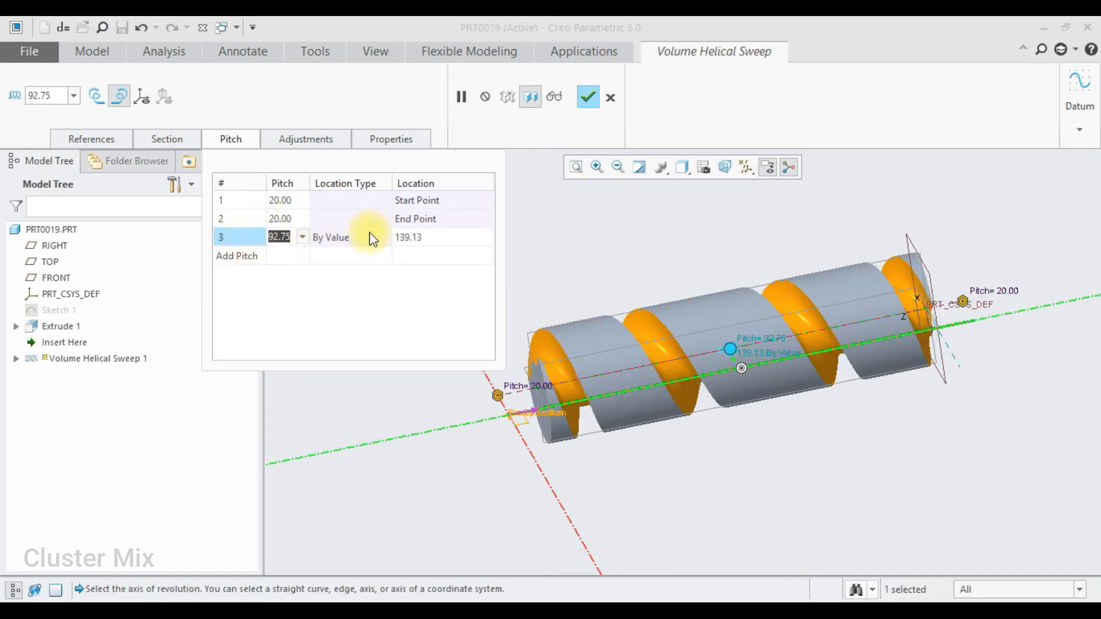
left_click(425, 238)
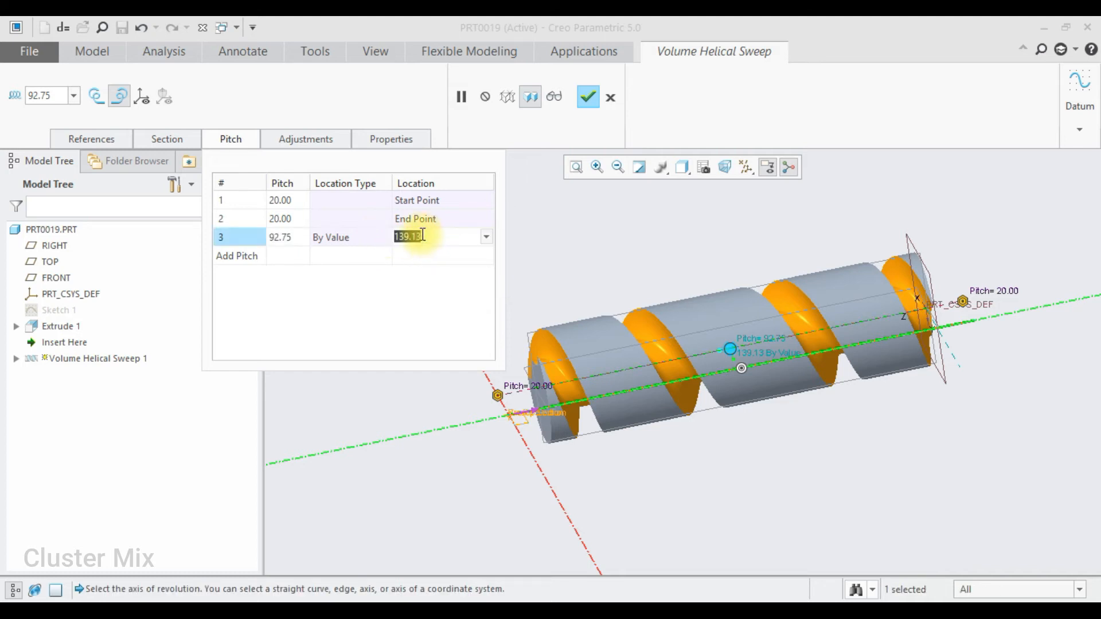
type("50")
key("Return")
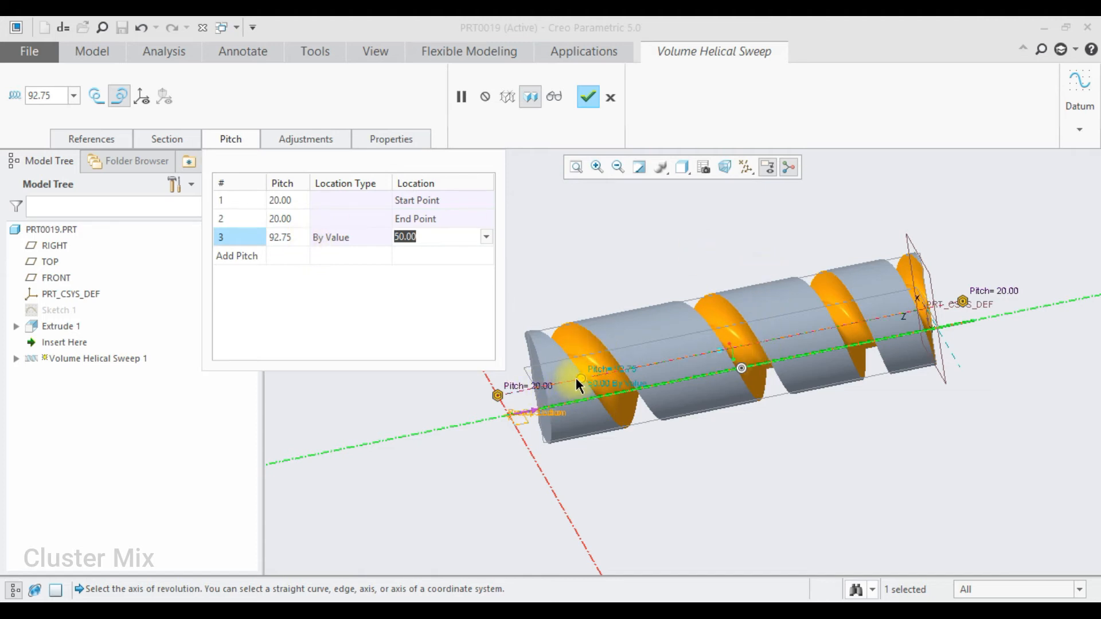
Step: Add a fourth pitch entry located by ratio at 0.5 of the sweep length
left_click(247, 258)
left_click(381, 257)
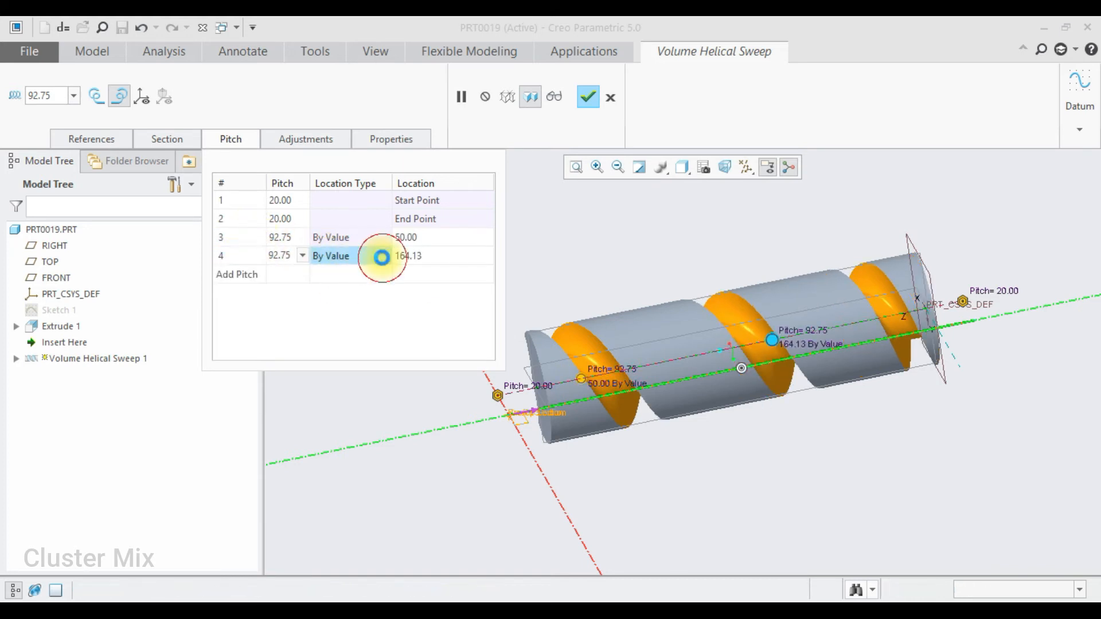
left_click(385, 256)
left_click(367, 296)
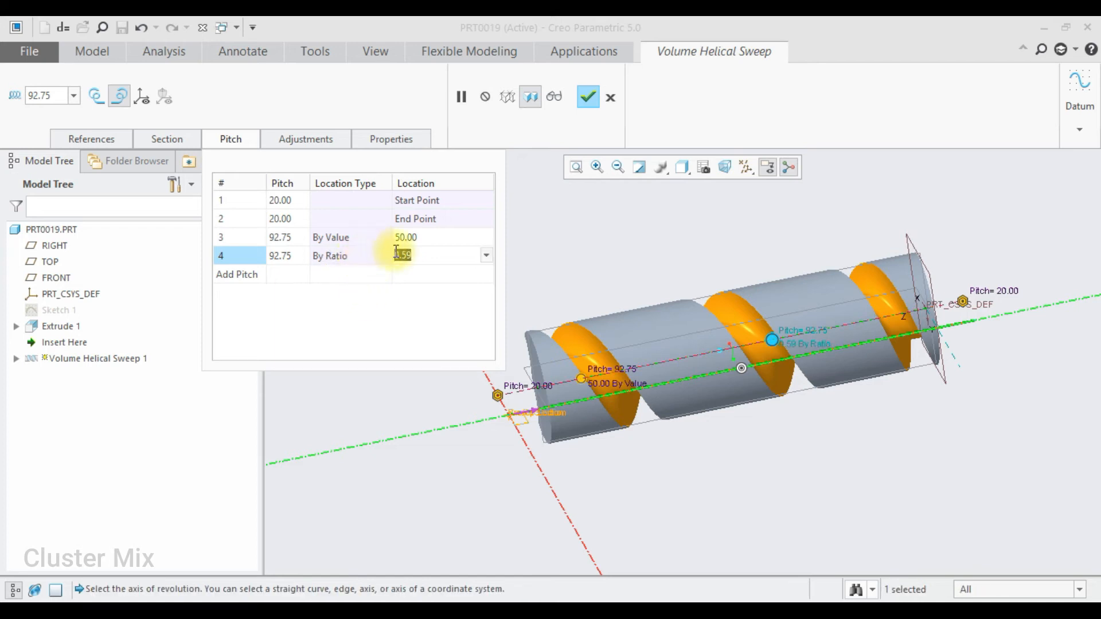
type("0.5")
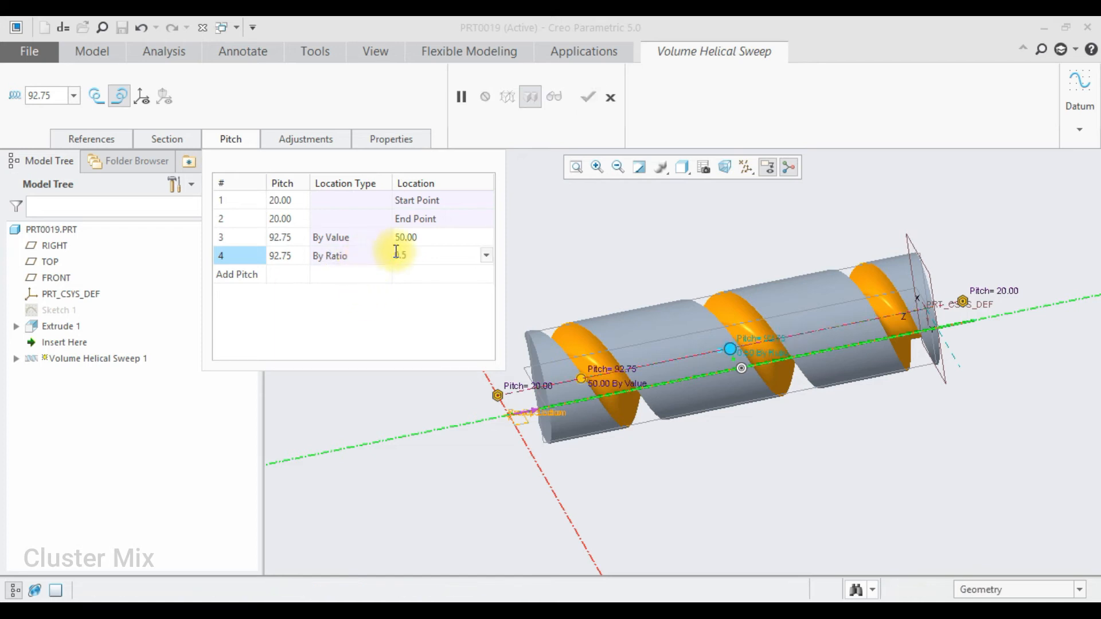
key("Return")
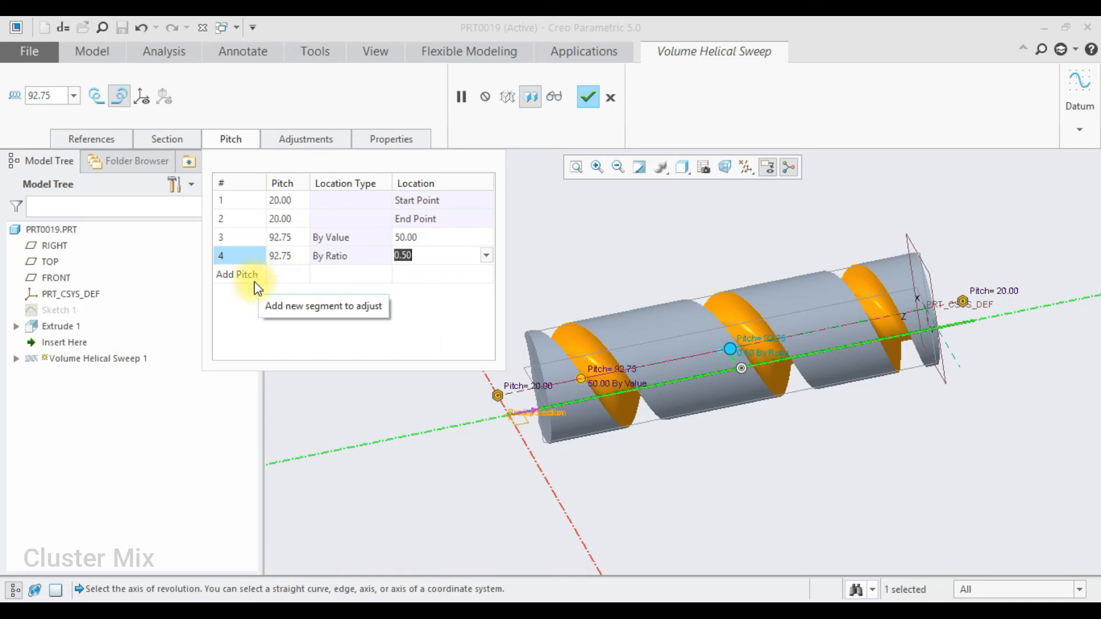
Step: Edit the helix sweep profile sketch to place a datum point on the profile line near the cylinder's coordinate-system end
left_click(108, 138)
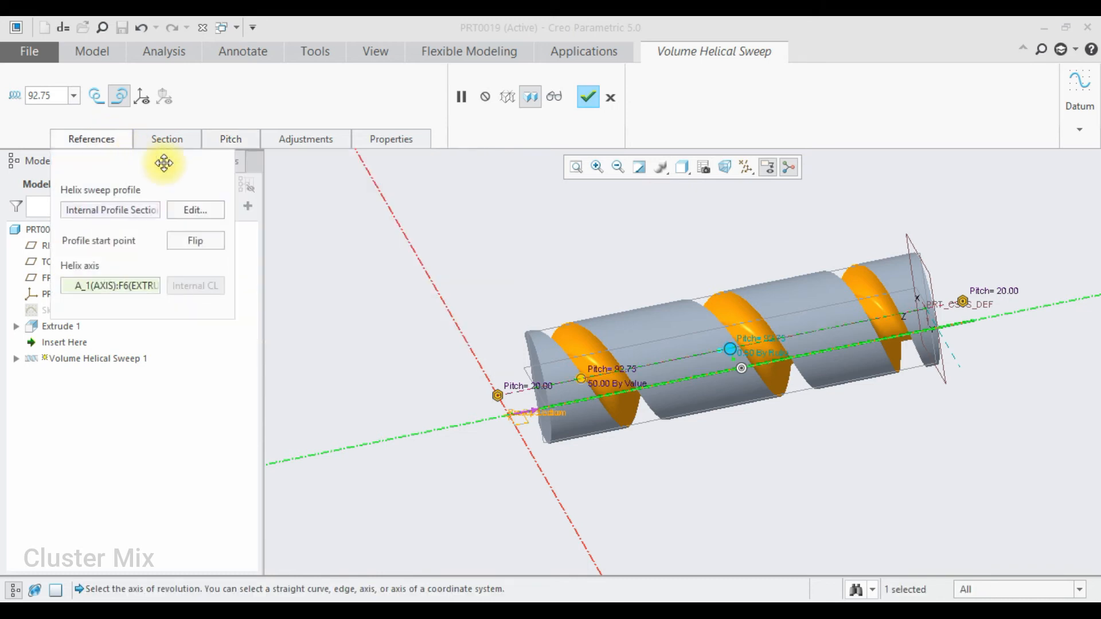
left_click(196, 210)
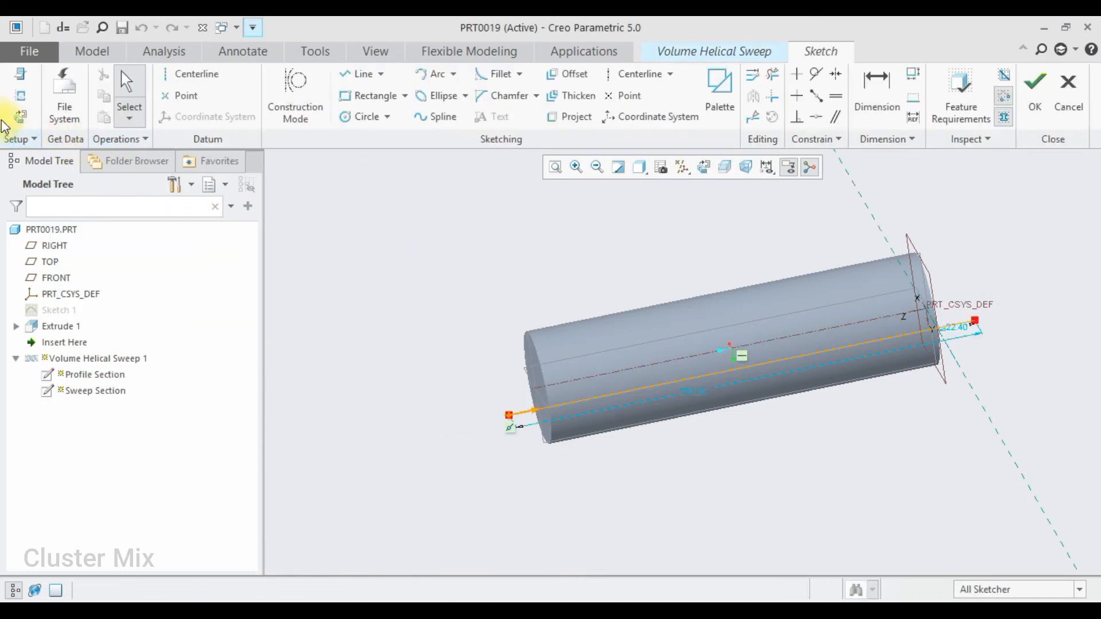
left_click(23, 118)
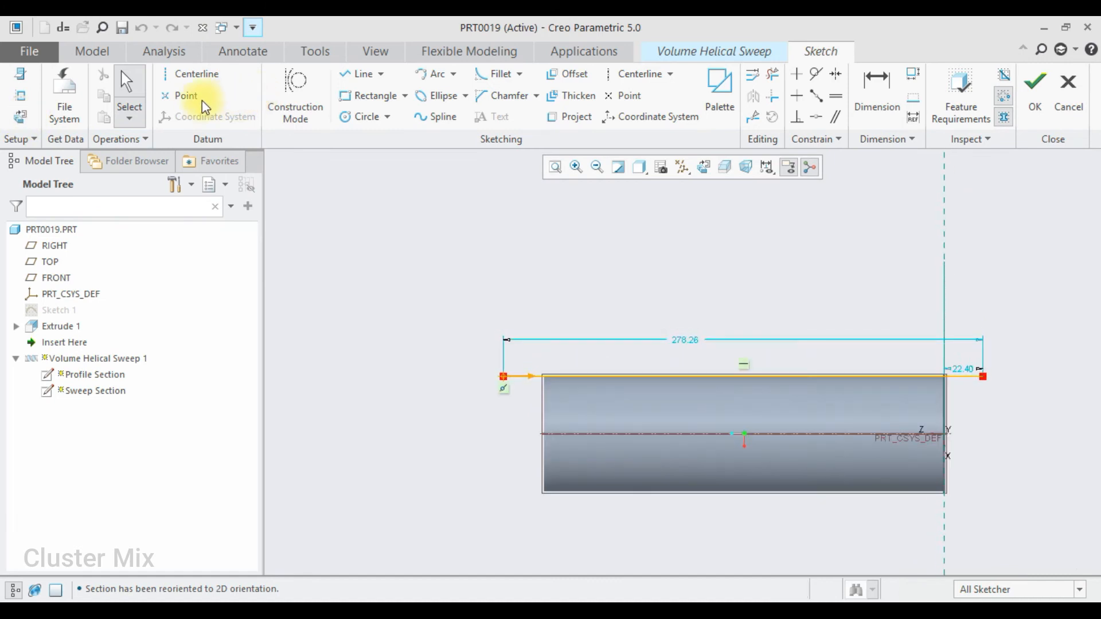
left_click(181, 95)
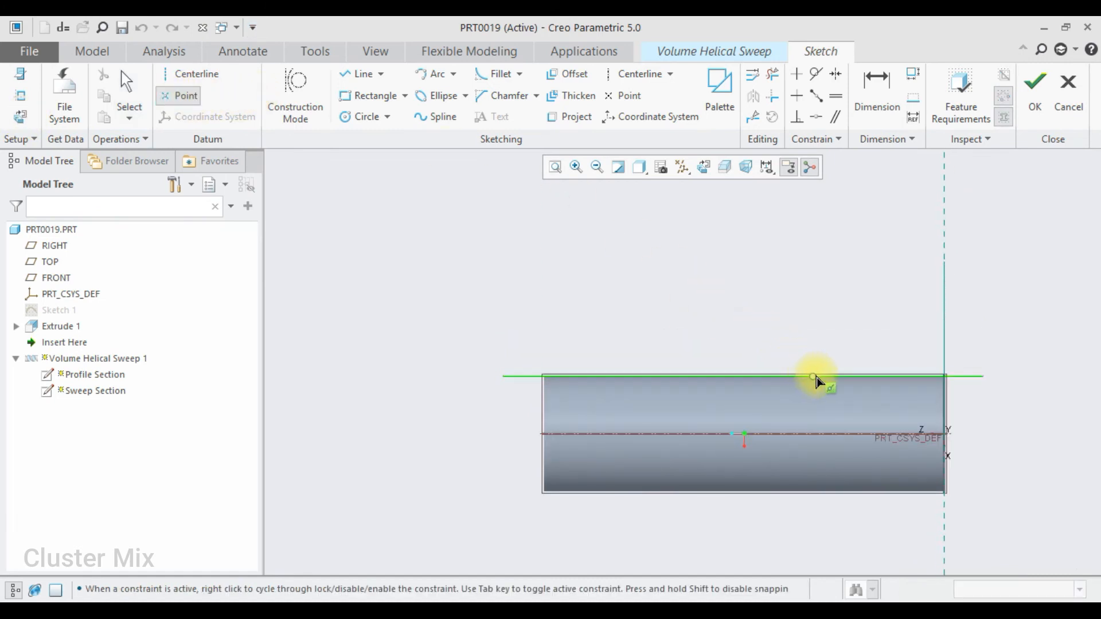
left_click(878, 377)
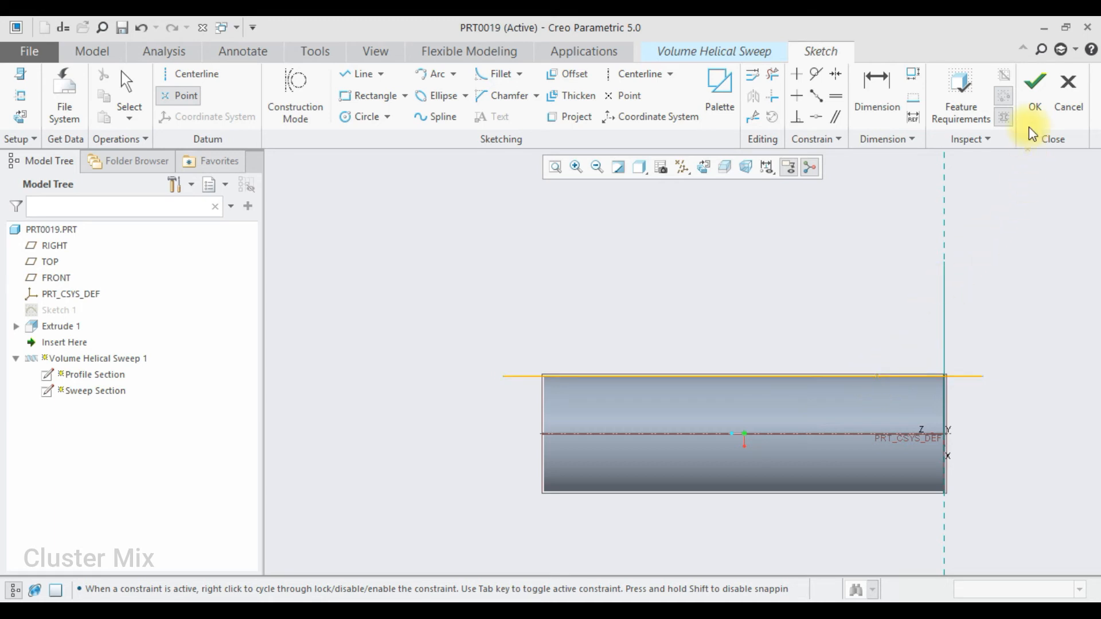
left_click(1033, 104)
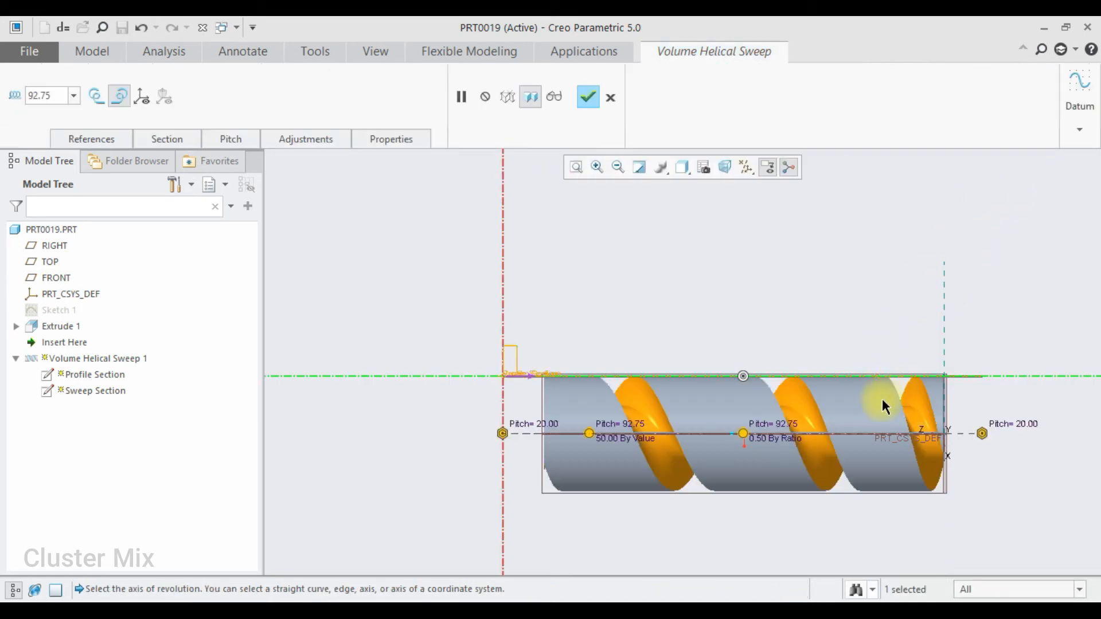
Step: Add a fifth pitch entry located by reference to the datum point on the profile line
scroll(884, 395, "up", 4)
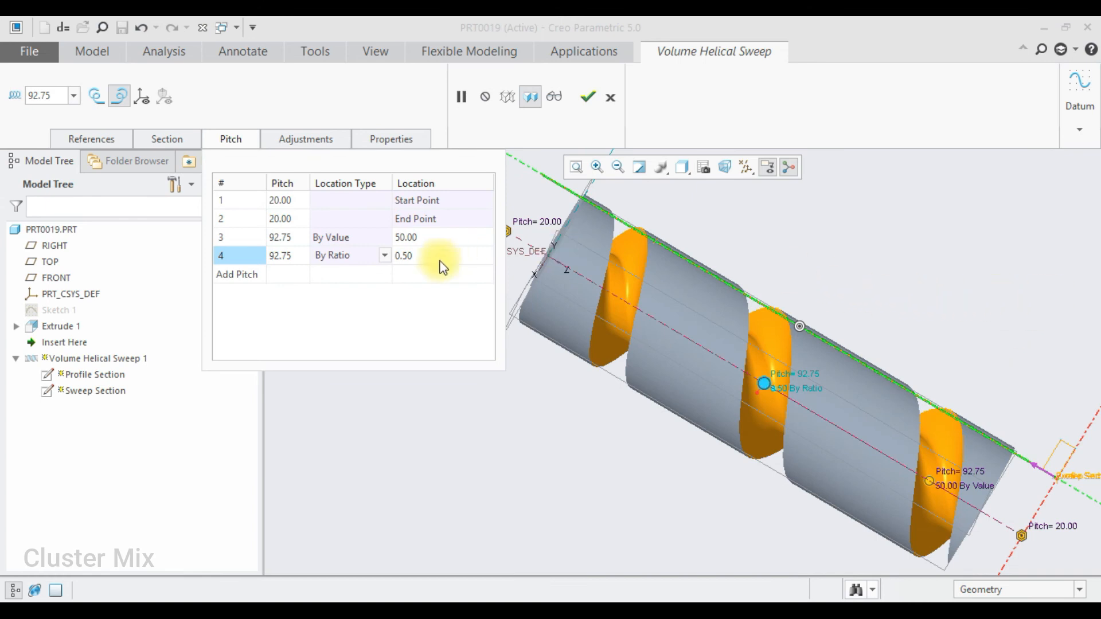
left_click(250, 274)
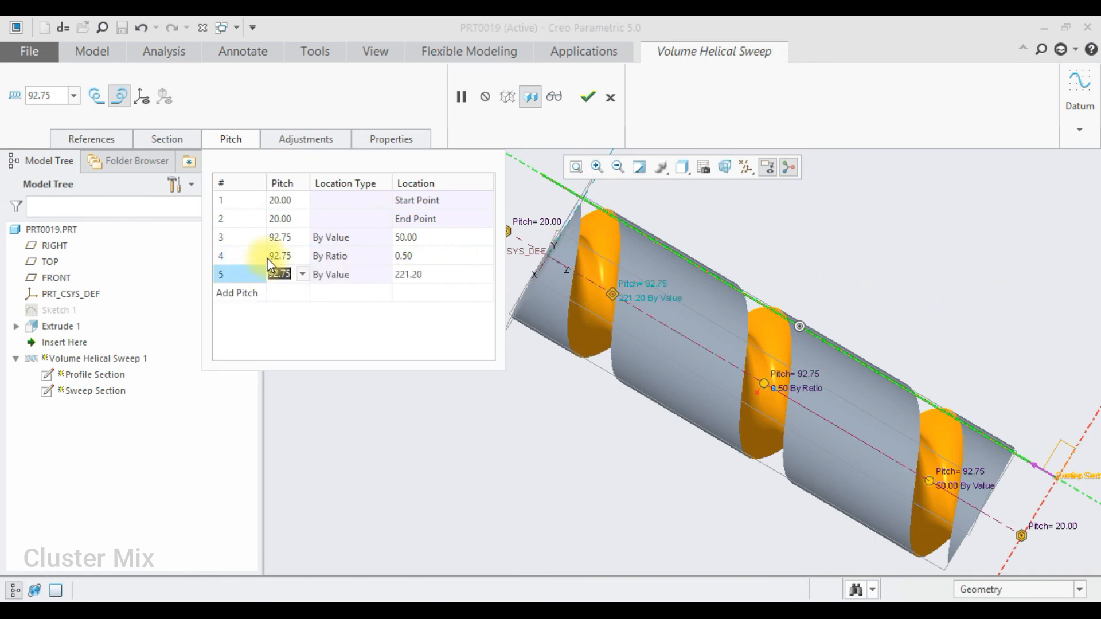
left_click(361, 278)
left_click(384, 275)
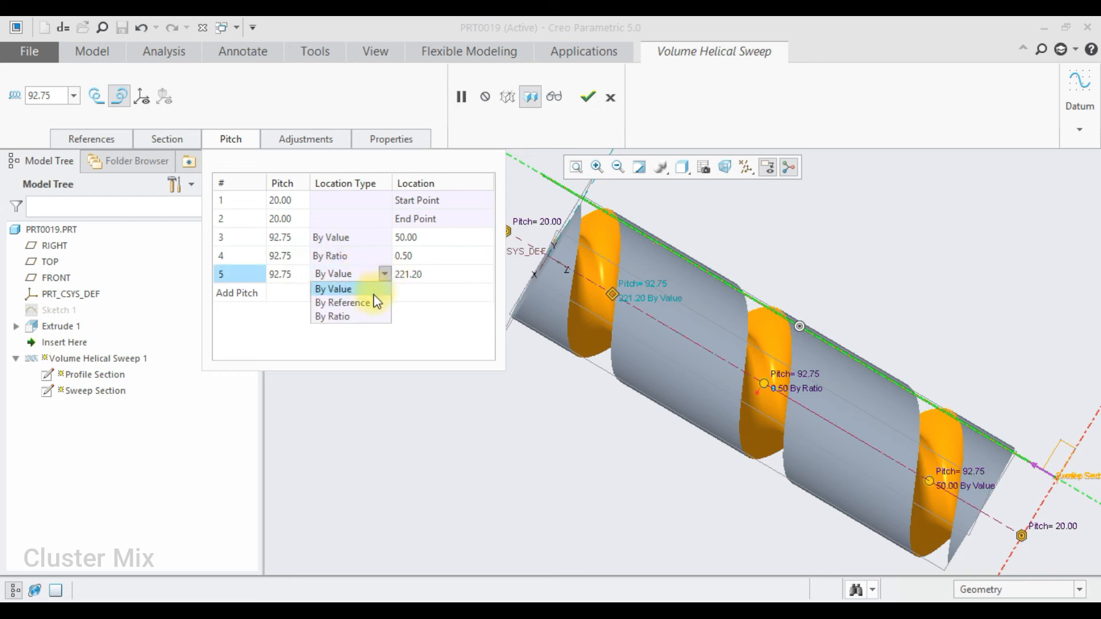
left_click(369, 302)
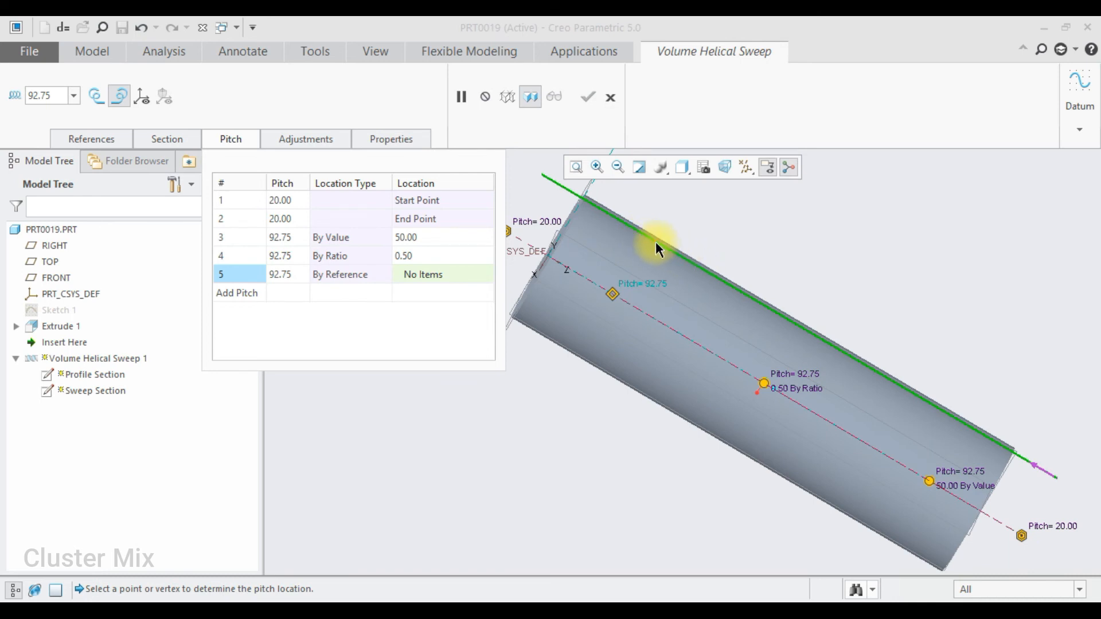
left_click(656, 242)
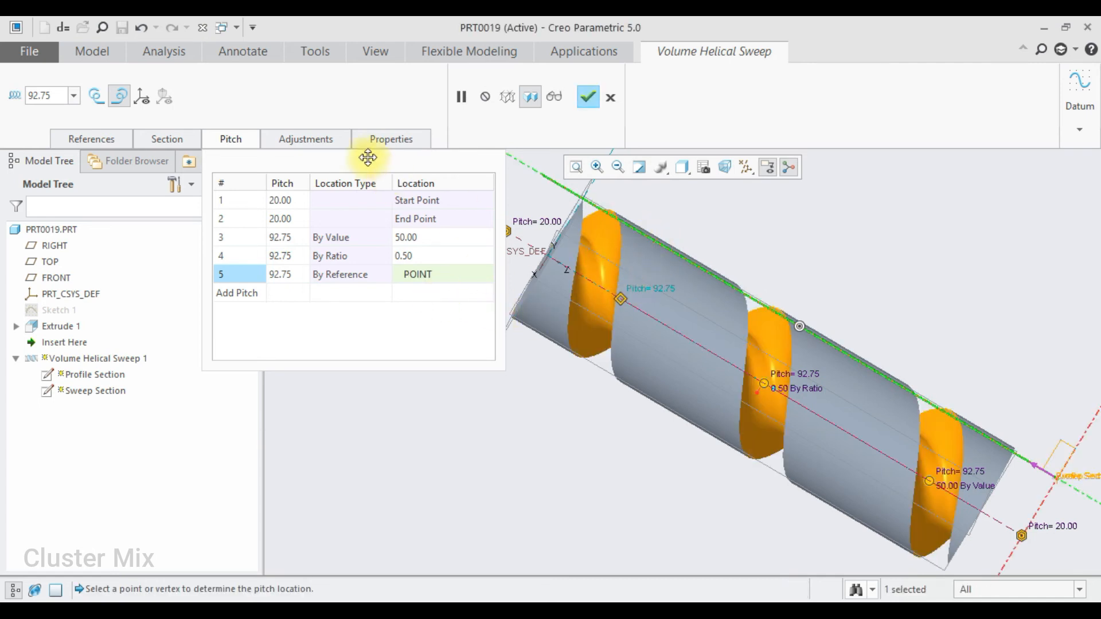
Step: Display the cutting object's axes with the helix trajectory, and show the 3D object at the sweep's start point
left_click(330, 143)
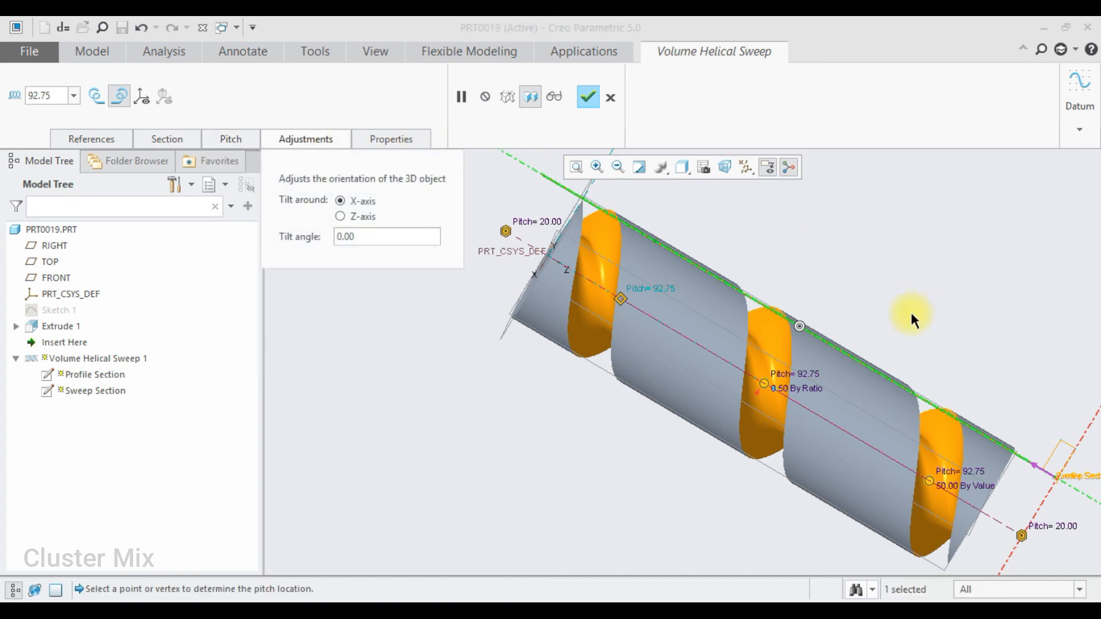
scroll(912, 310, "down", 3)
middle_click_drag(928, 316, 792, 299)
scroll(725, 313, "up", 4)
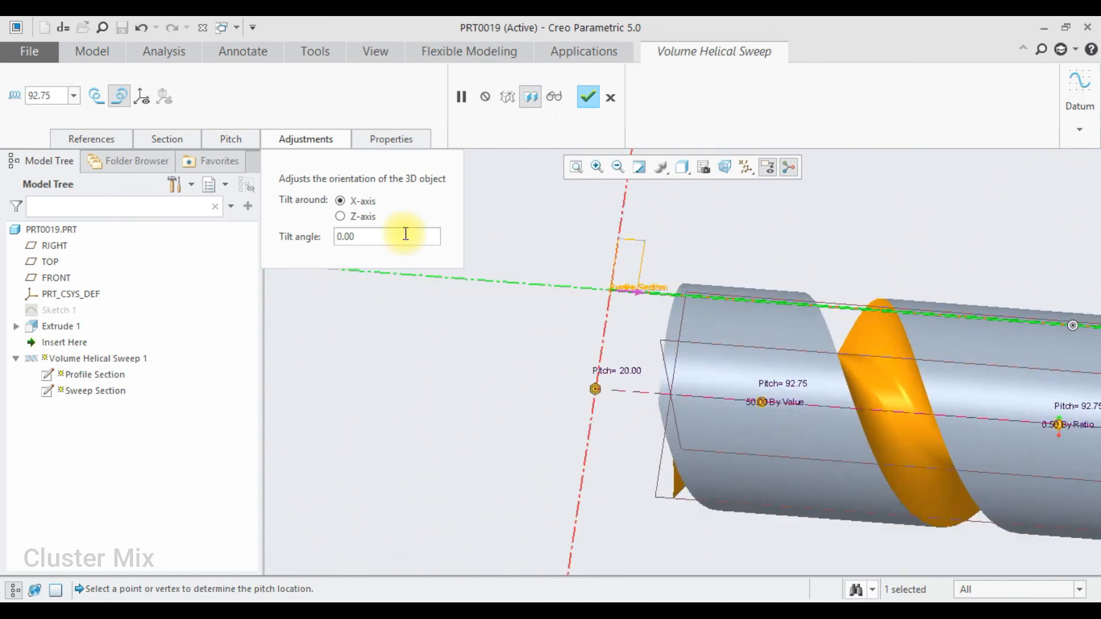
left_click(140, 96)
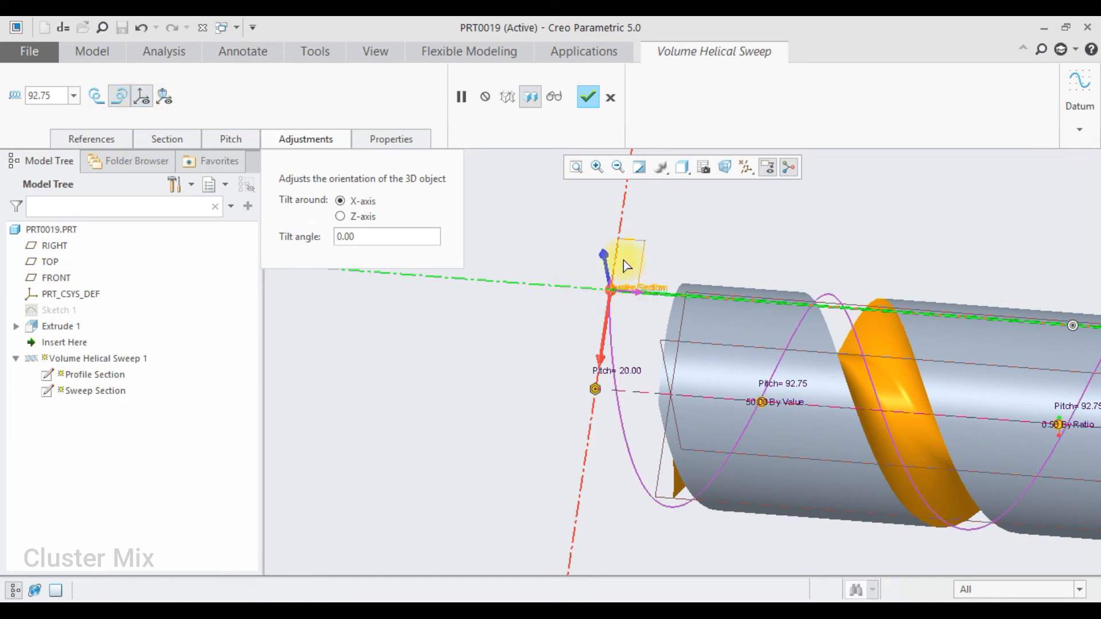
scroll(667, 368, "down", 3)
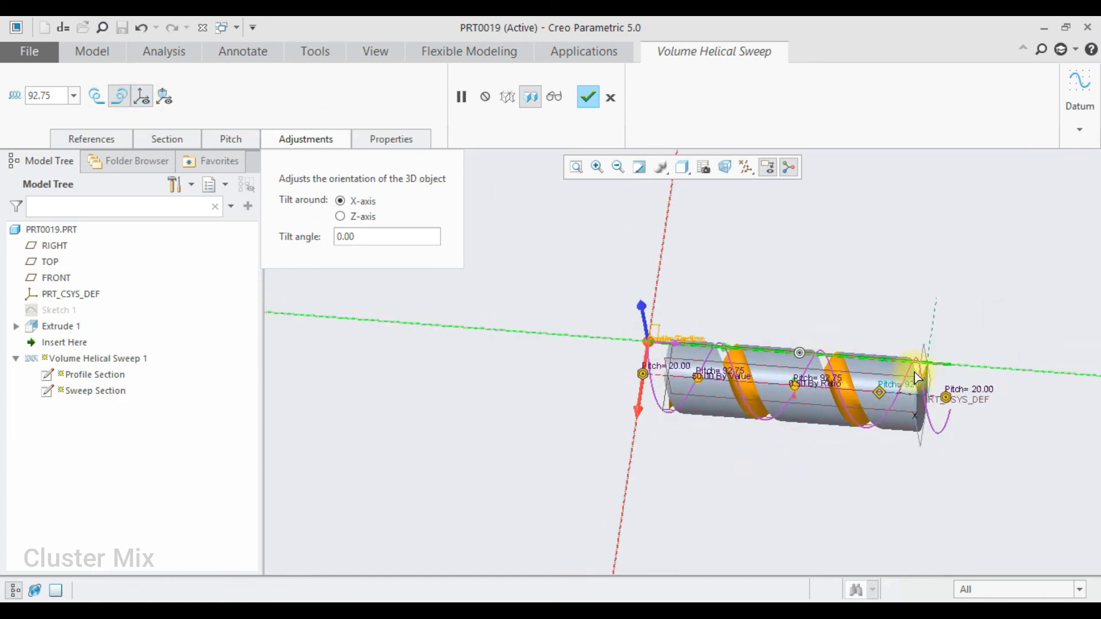
scroll(643, 343, "up", 3)
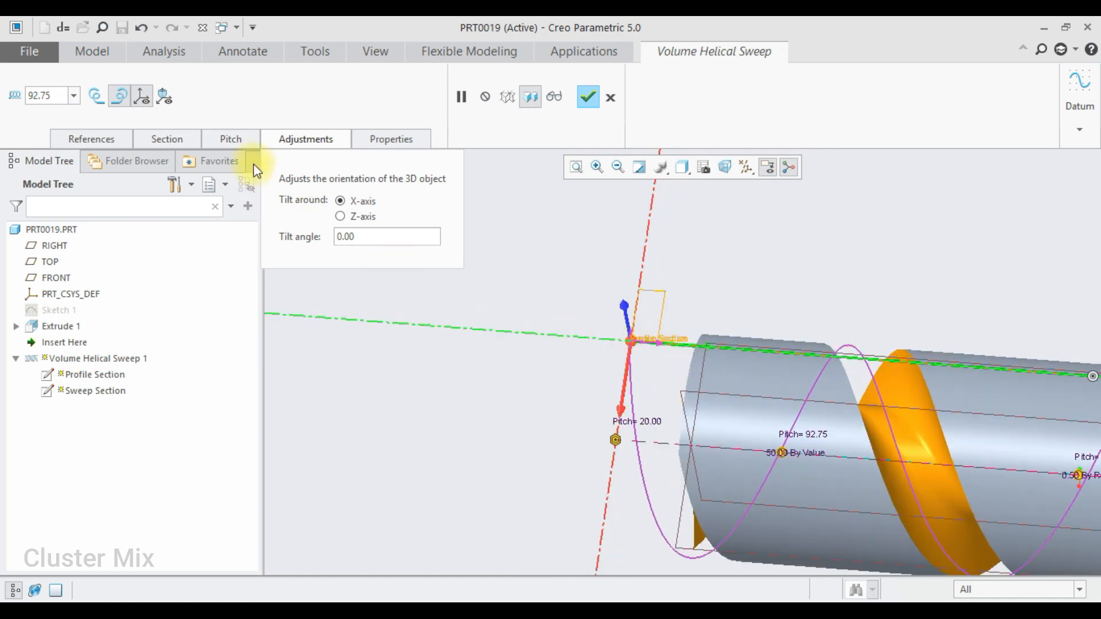
left_click(166, 98)
middle_click_drag(587, 332, 662, 407)
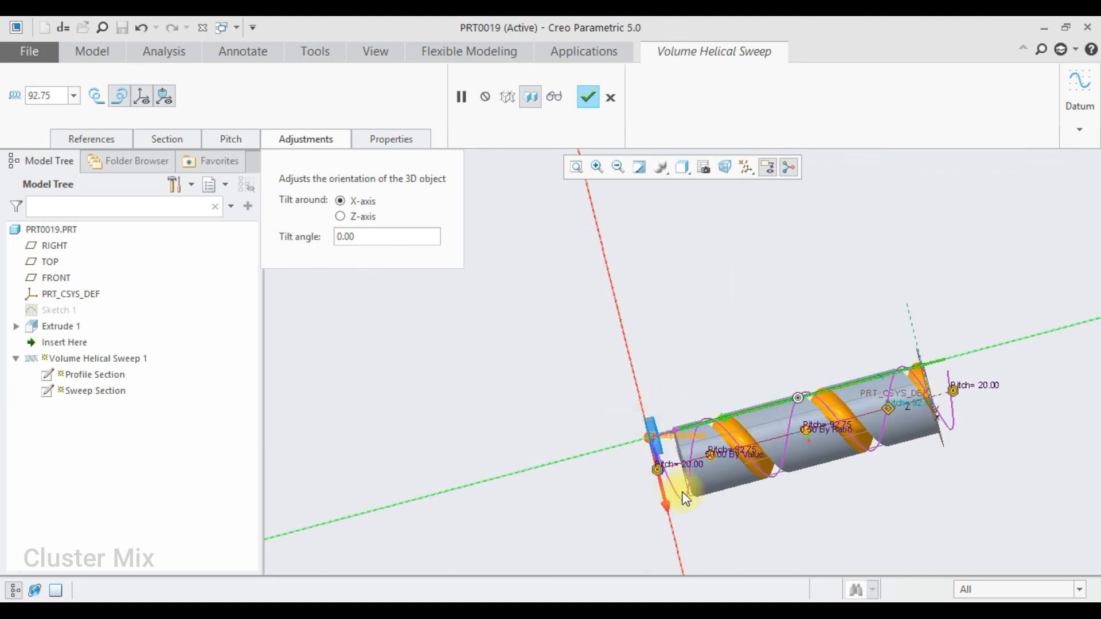
scroll(704, 443, "down", 2)
Step: Tilt the 3D cutting object by 15 degrees around the X-axis, and complete the Volume Helical Sweep
double_click(342, 236)
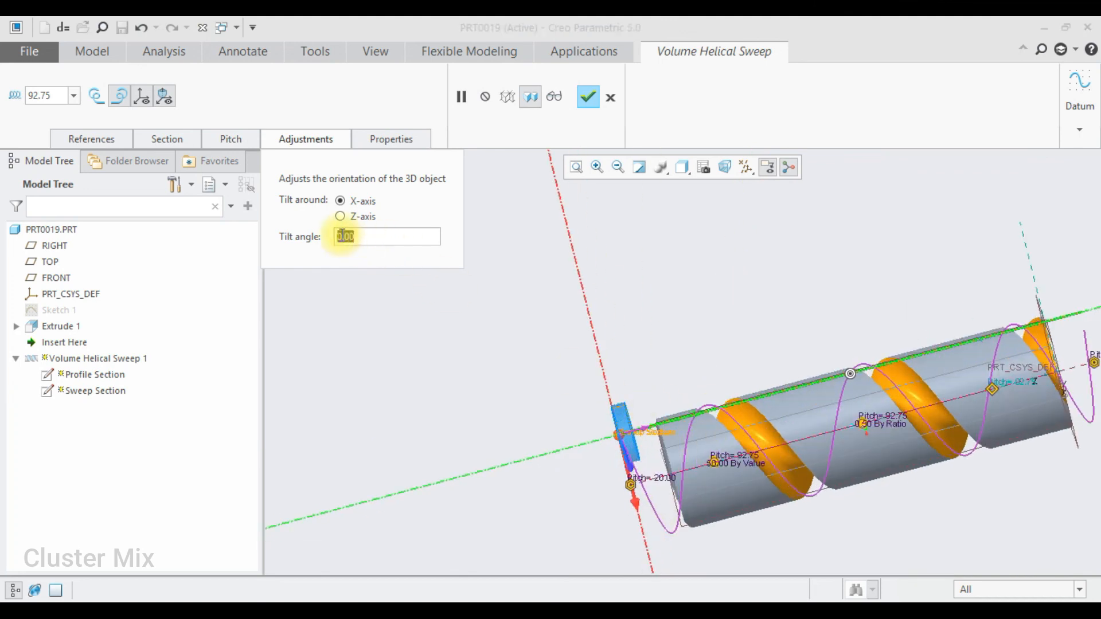
type("15")
key("Return")
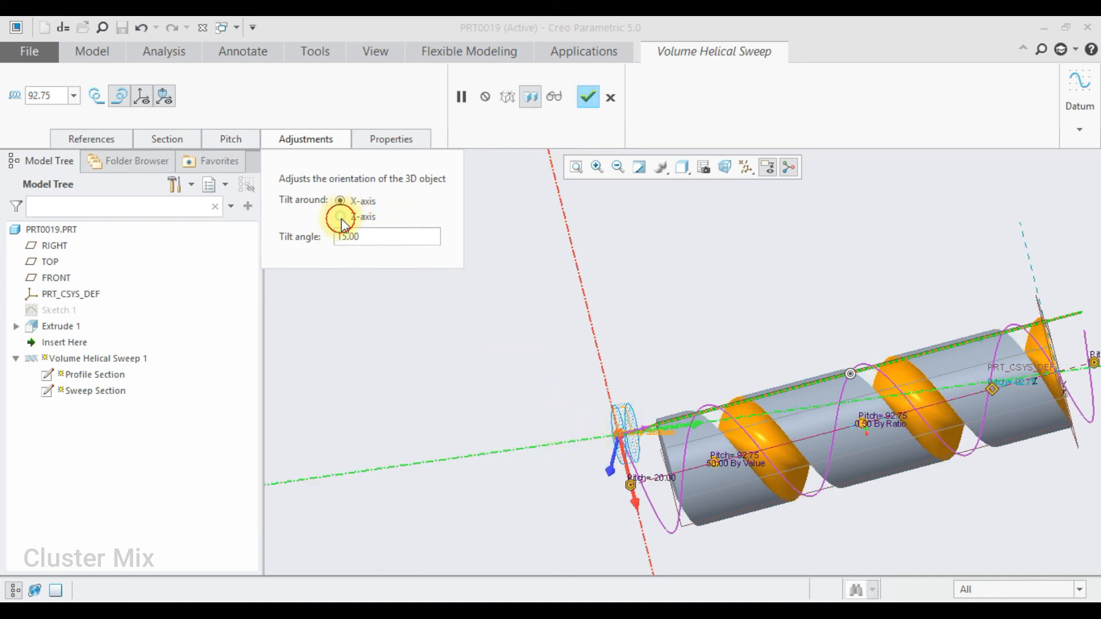
left_click(342, 217)
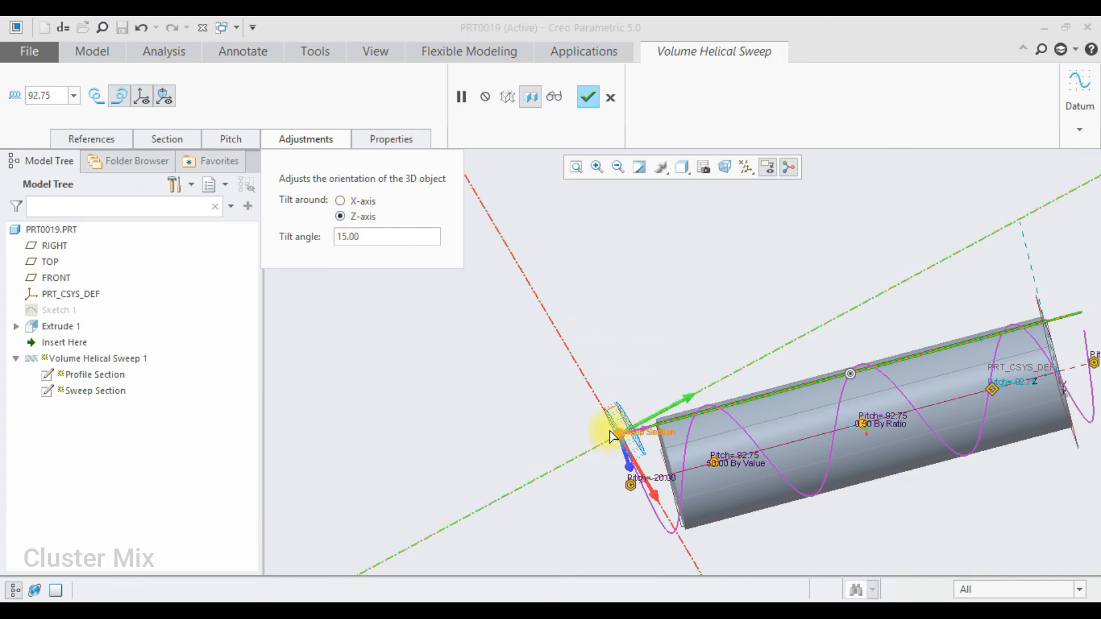
left_click(340, 202)
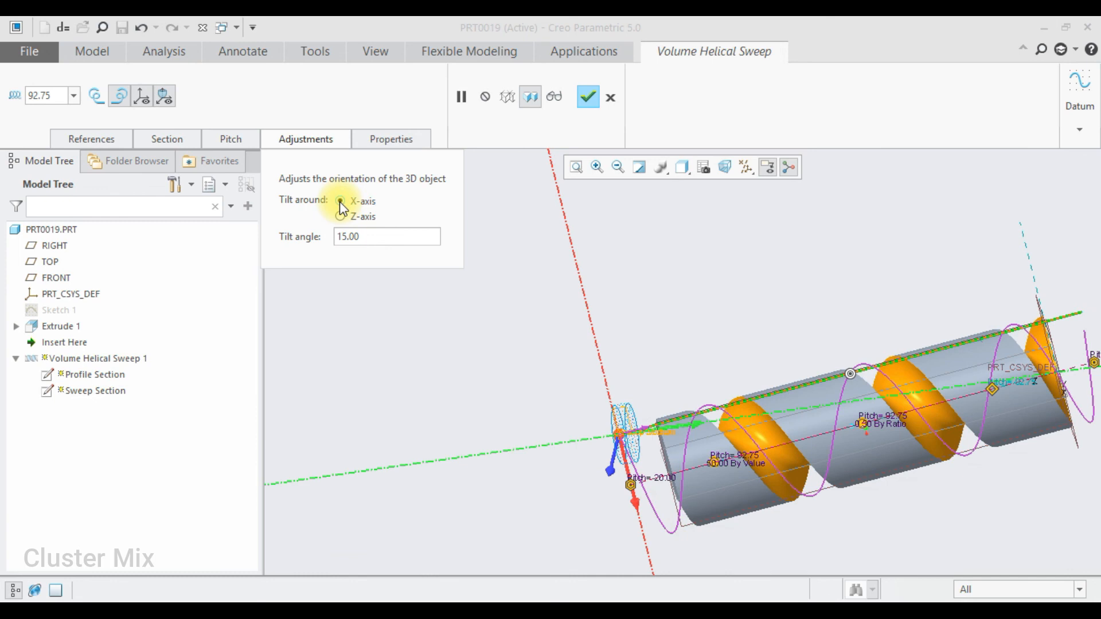
left_click(585, 100)
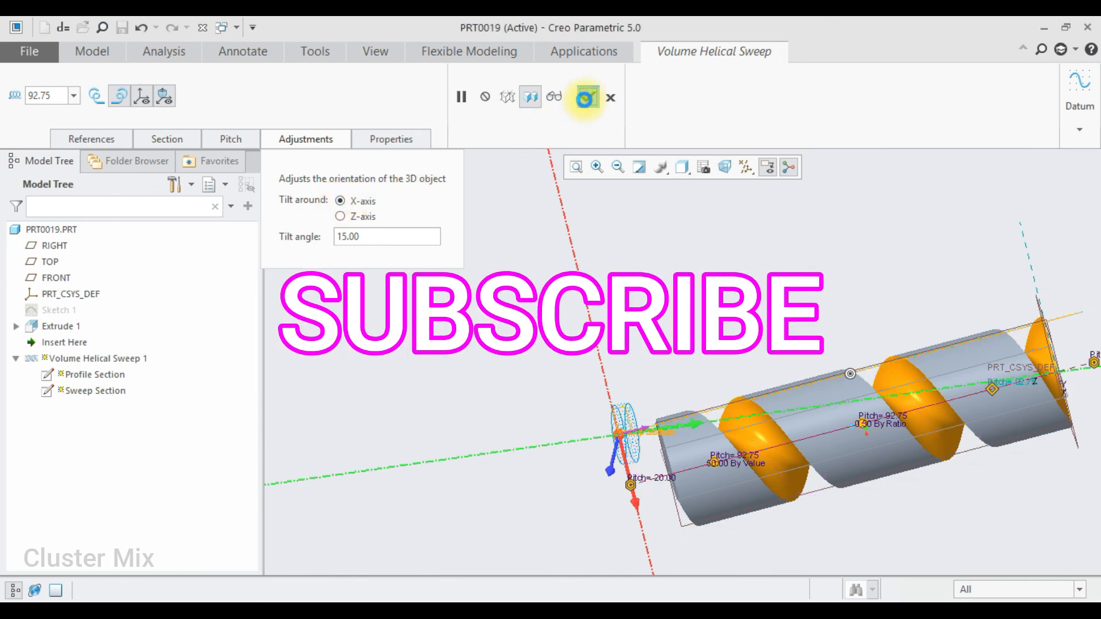